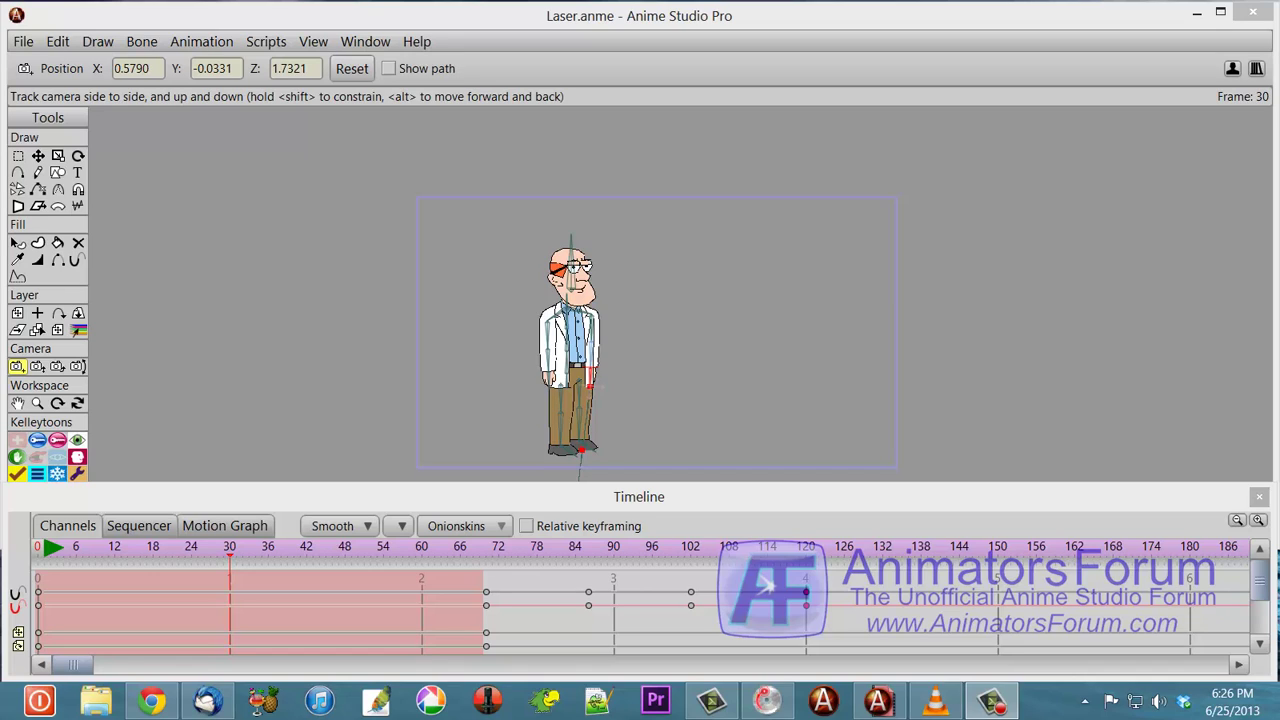
# Show the Layers panel listing the Scifi rig's Bones, Head, Torso, Laser and arm layers
pyautogui.hotkey('ctrl', ']')
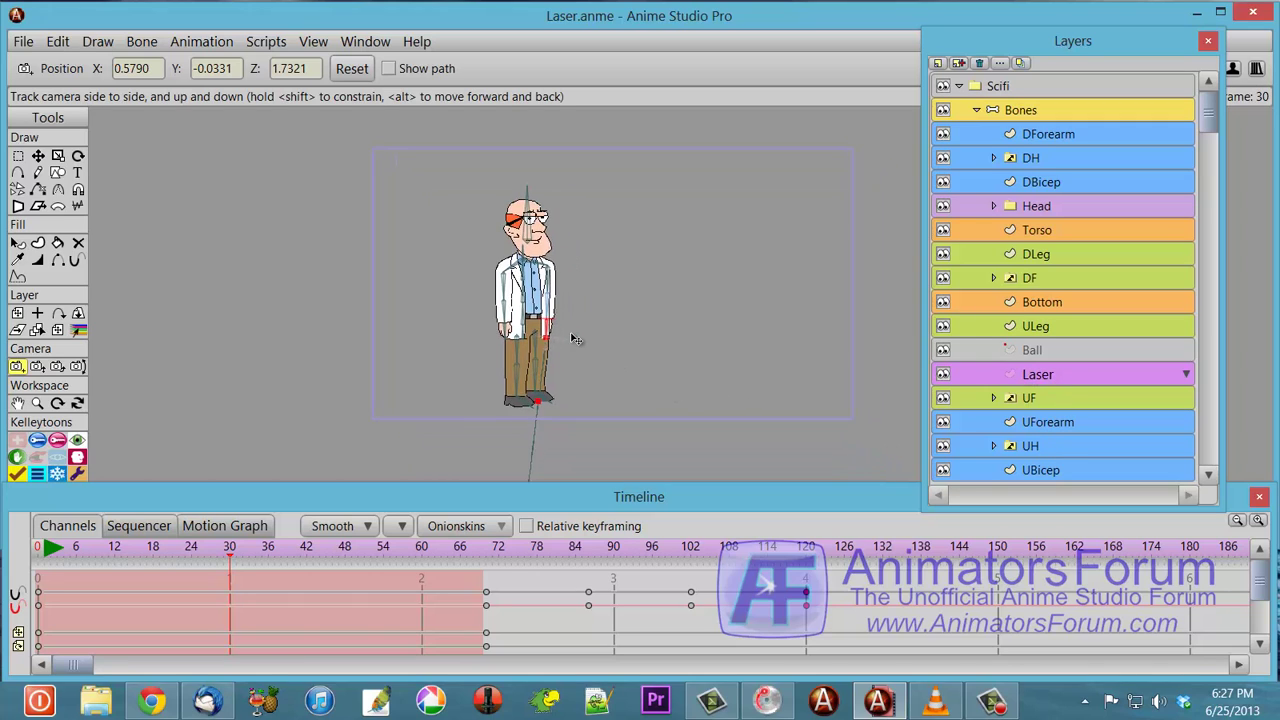
# Zoom in on the scientist's torso and arm bones and rewind to frame 0
pyautogui.scroll(3, 571, 337)
pyautogui.moveTo(543, 331); pyautogui.dragTo(717, 357)
pyautogui.scroll(3, 717, 357)
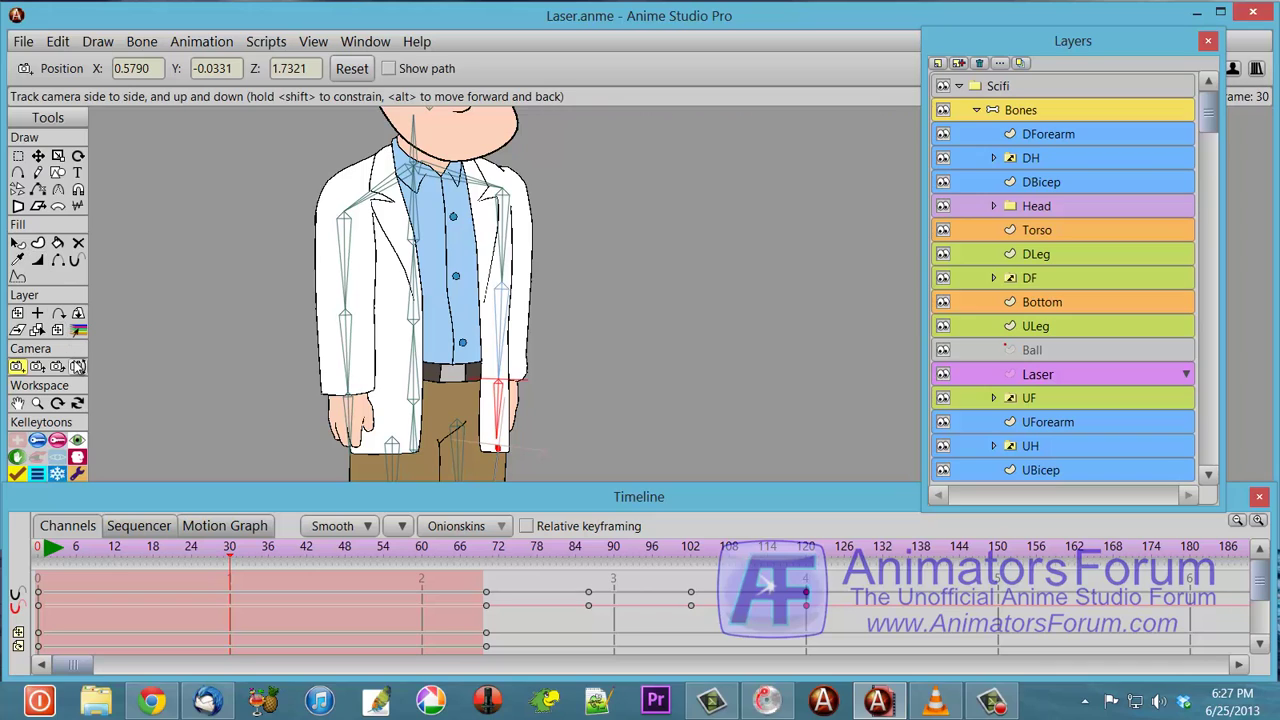
pyautogui.hotkey('ctrl', 'shift', 'Left')
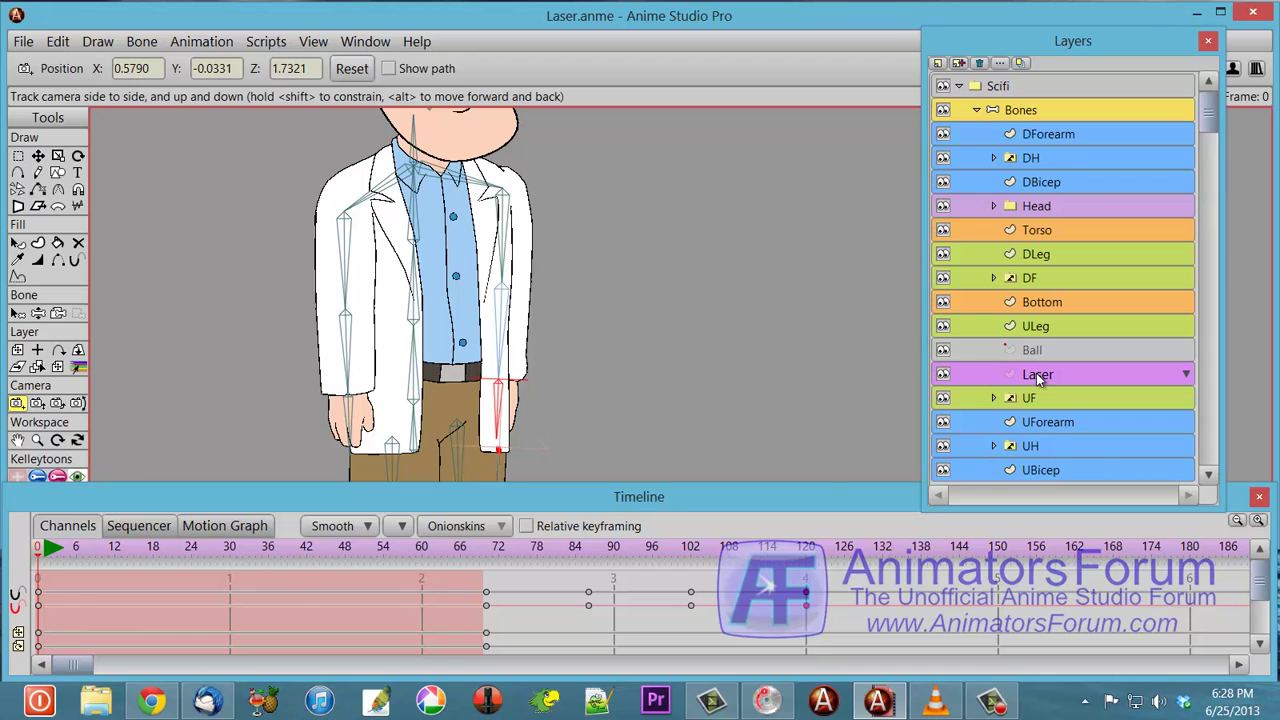
# Jump to frame 75 and frame the head and pointing arm with the red laser beam
pyautogui.moveTo(648, 385); pyautogui.dragTo(643, 251)
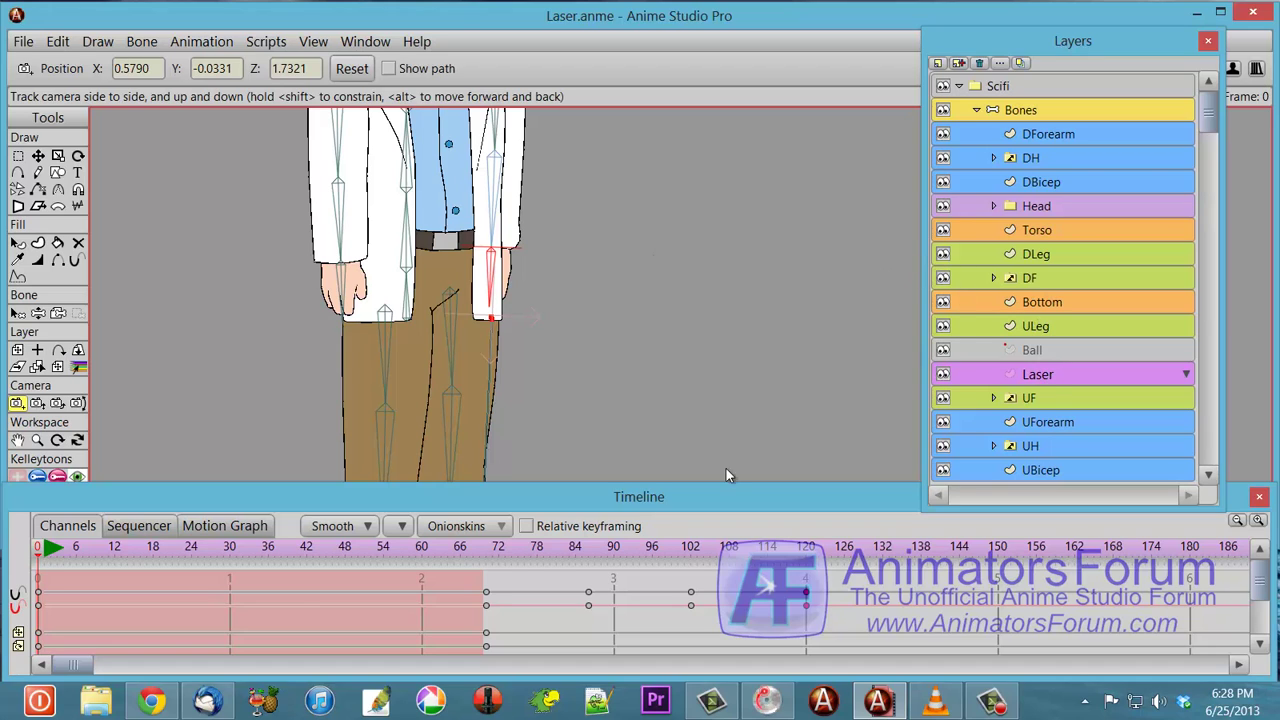
pyautogui.click(505, 552)
pyautogui.click(517, 552)
pyautogui.moveTo(652, 219); pyautogui.dragTo(517, 398)
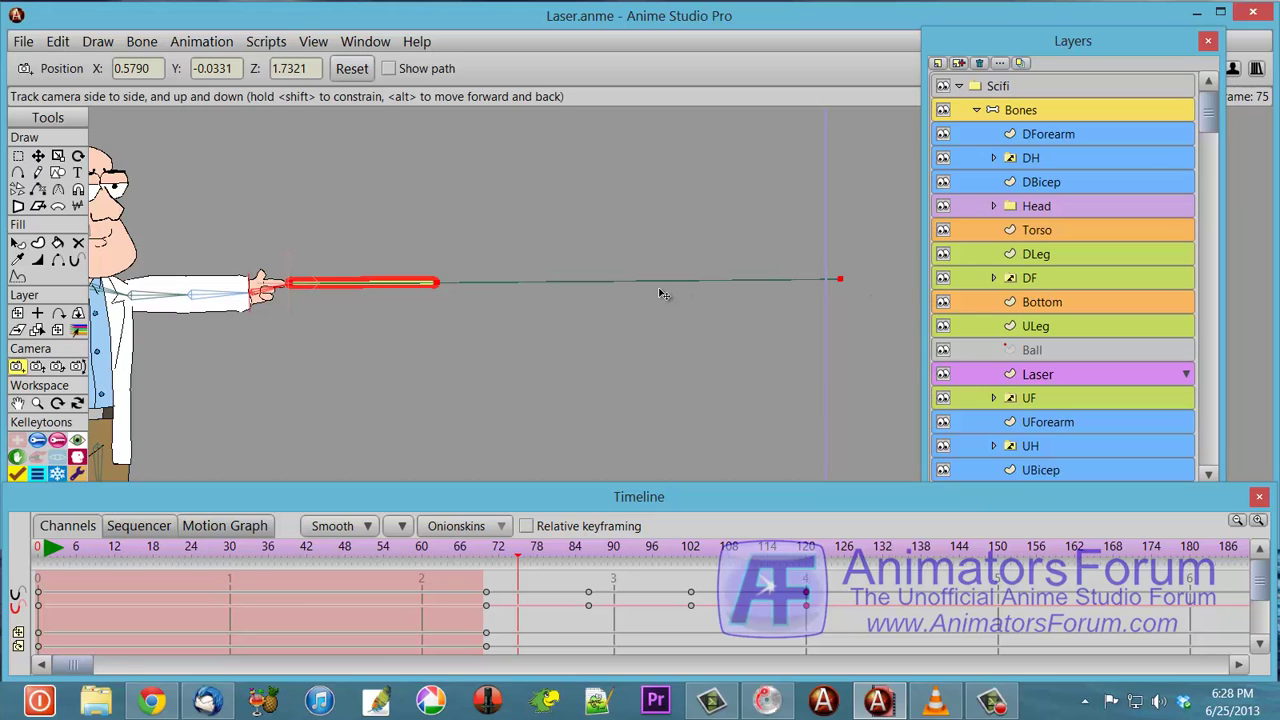
# Apply a Soft Edge blur to the selected yellow laser stroke in the Style panel
pyautogui.press('q')
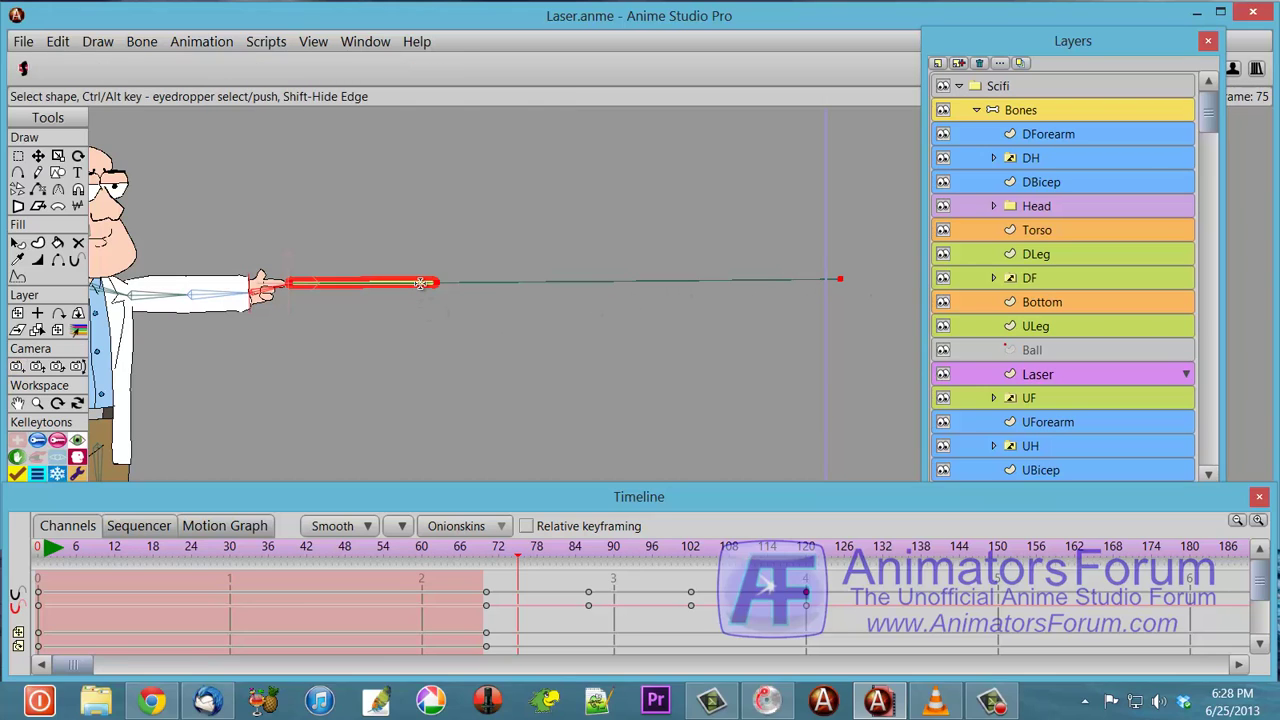
pyautogui.hotkey('ctrl', 't')
pyautogui.moveTo(1096, 53); pyautogui.dragTo(844, 53)
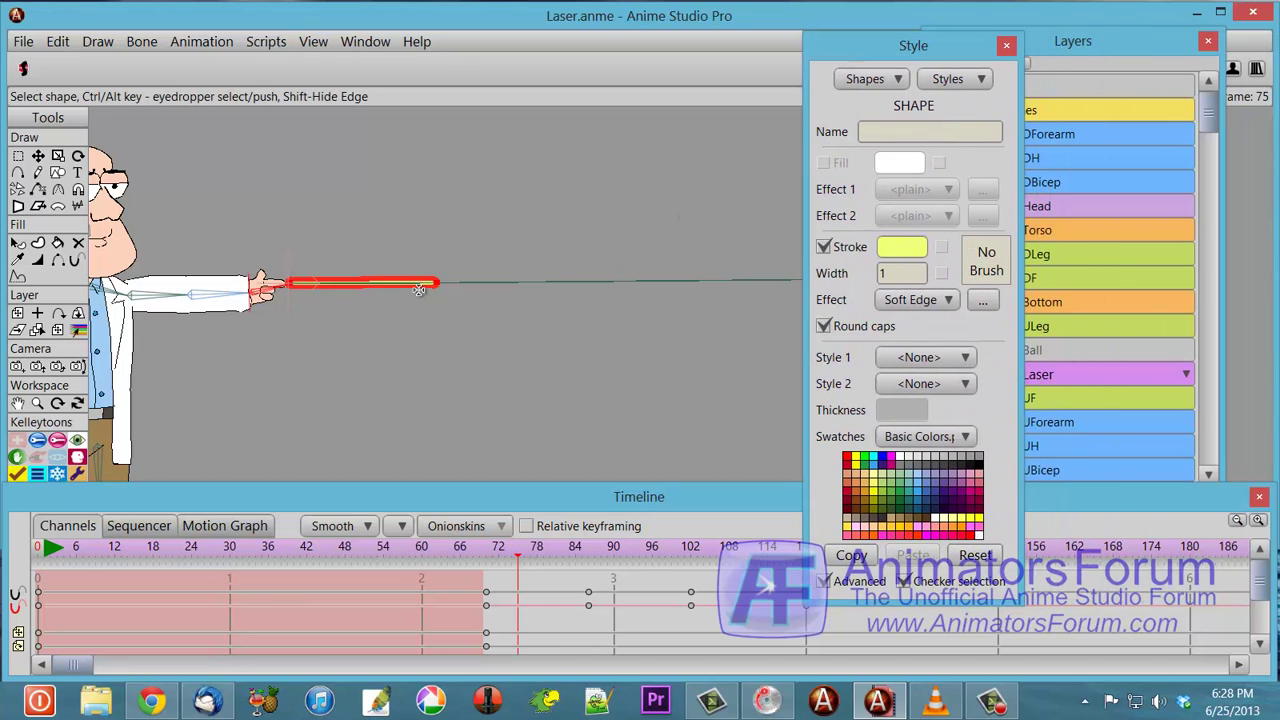
pyautogui.click(982, 302)
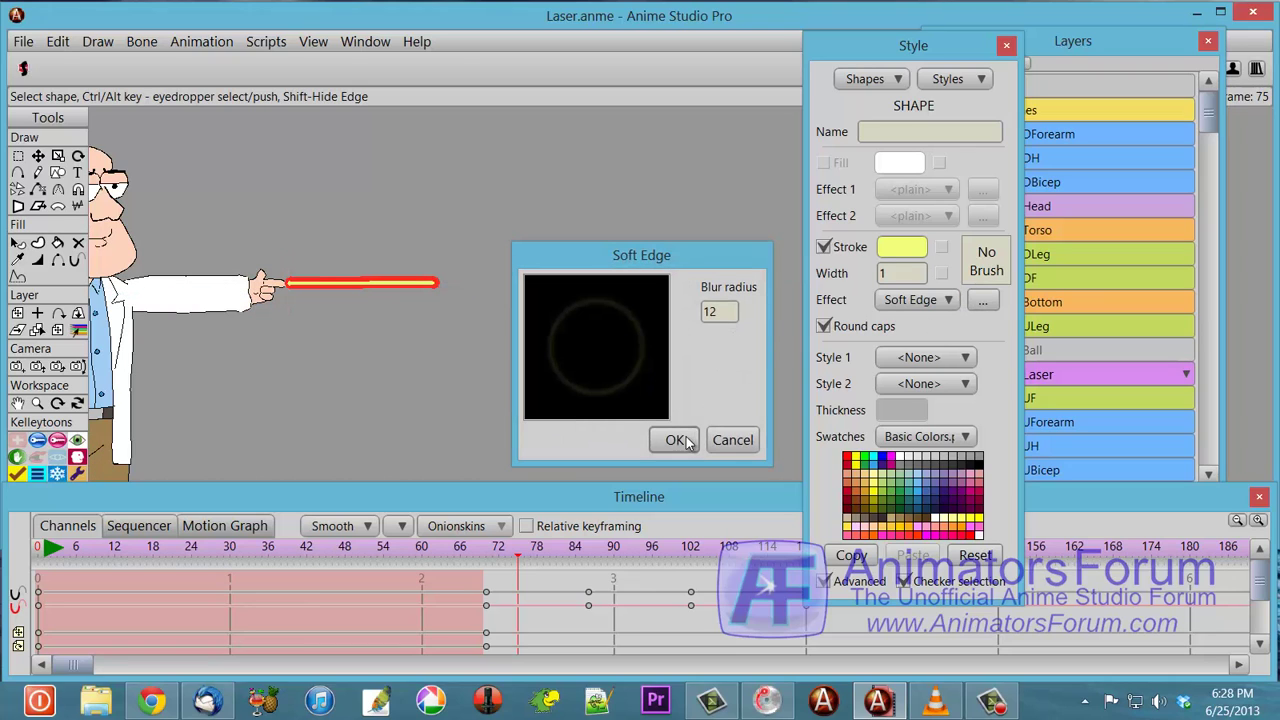
pyautogui.click(686, 439)
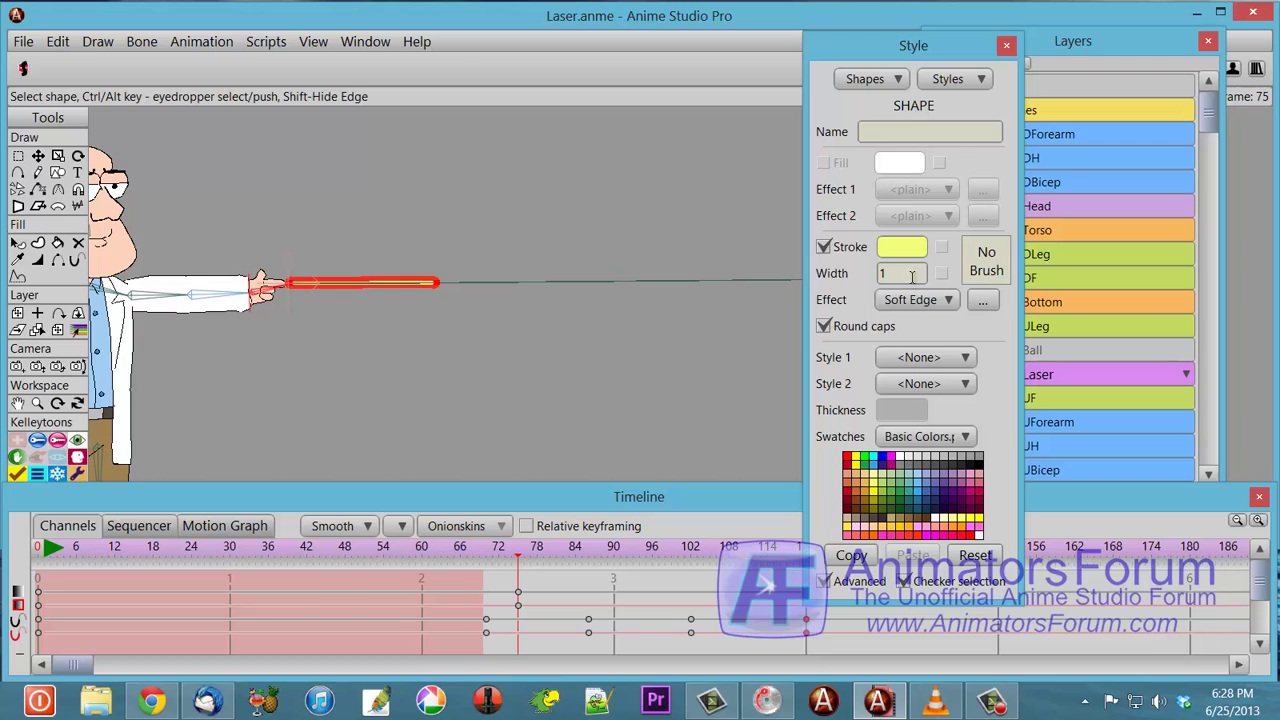
# Hide that stroke and give the next yellow laser stroke a Soft Edge effect
pyautogui.click(104, 48)
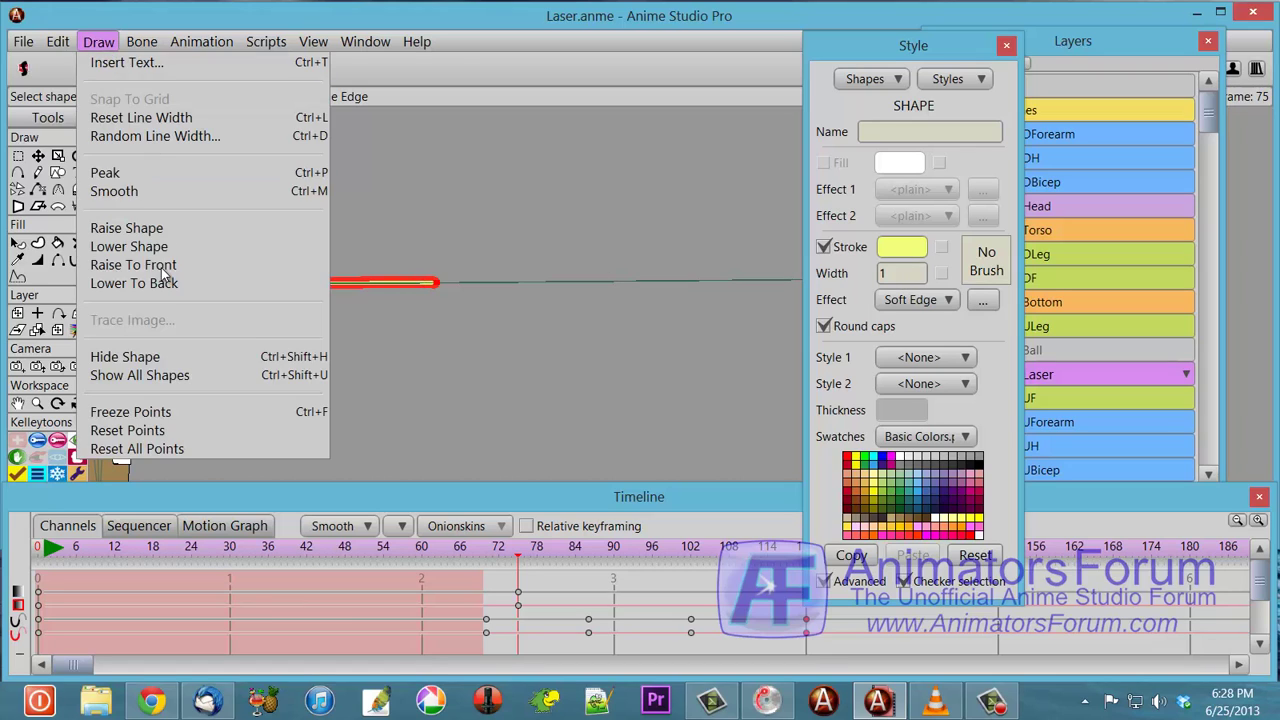
pyautogui.click(160, 357)
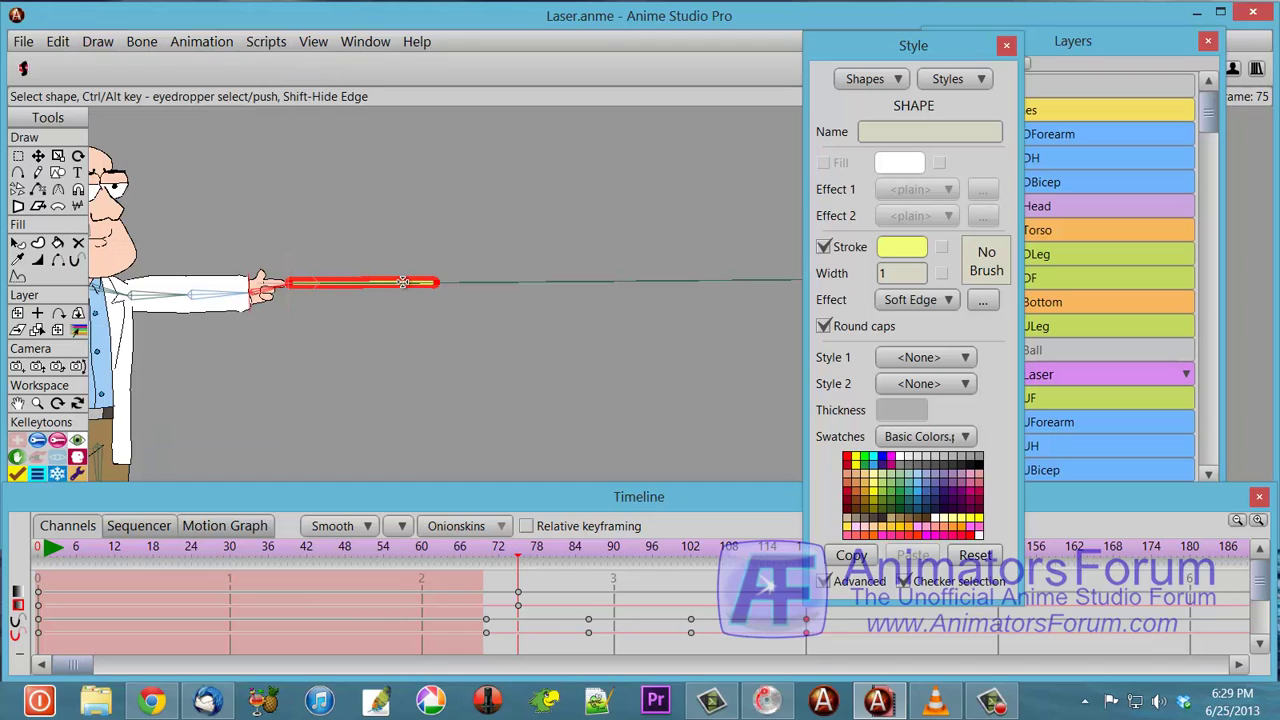
pyautogui.click(410, 283)
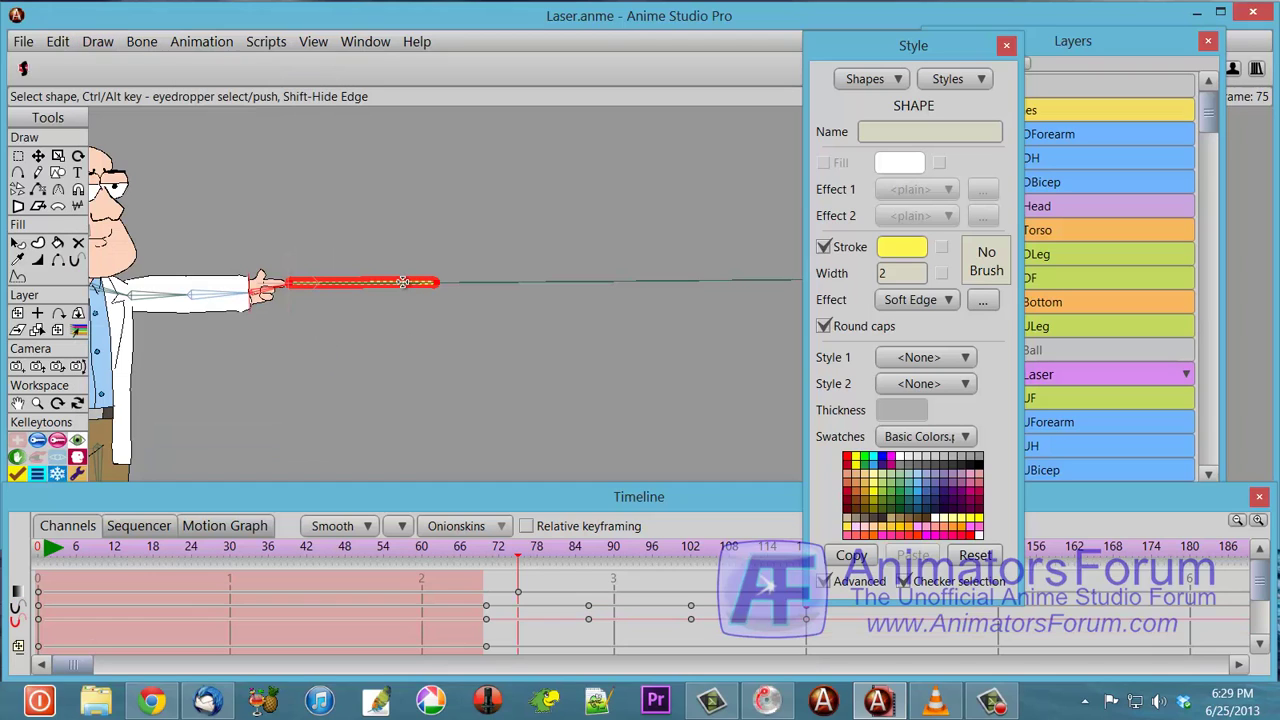
pyautogui.click(952, 302)
pyautogui.click(926, 336)
# Hide the second yellow stroke and give the red outer stroke a Soft Edge blur radius of 50
pyautogui.click(100, 42)
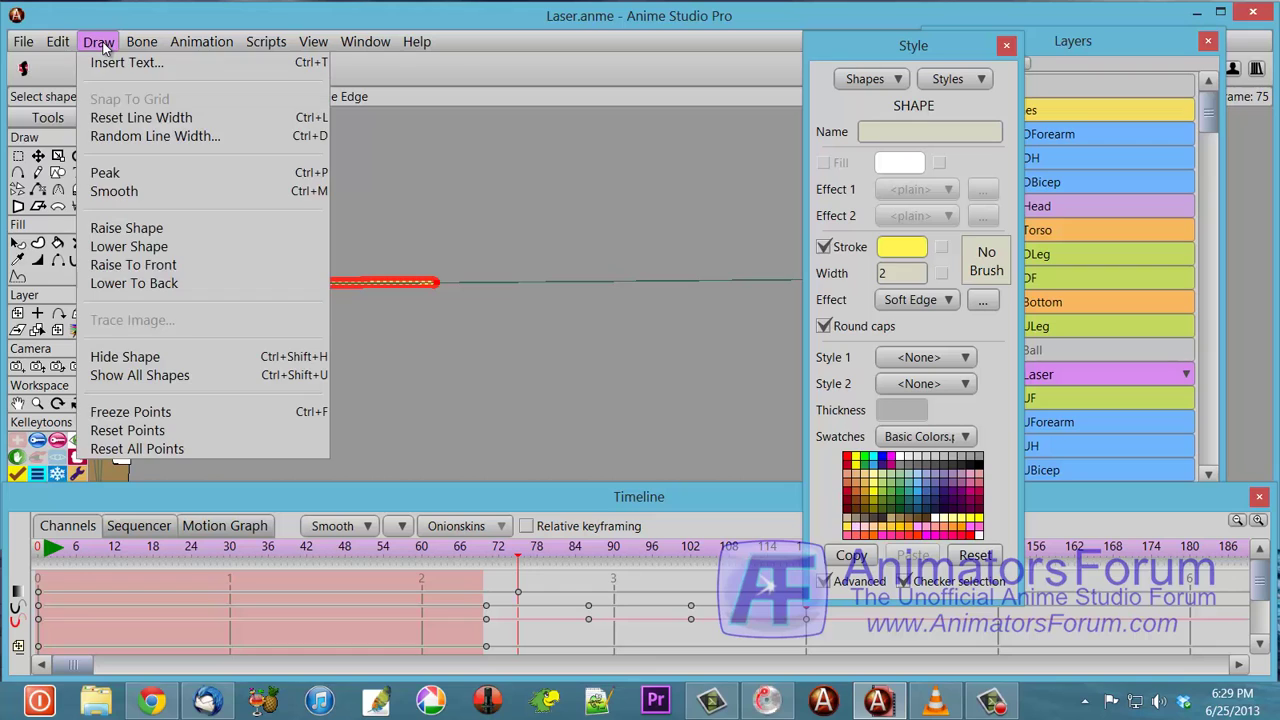
pyautogui.click(158, 357)
pyautogui.click(350, 280)
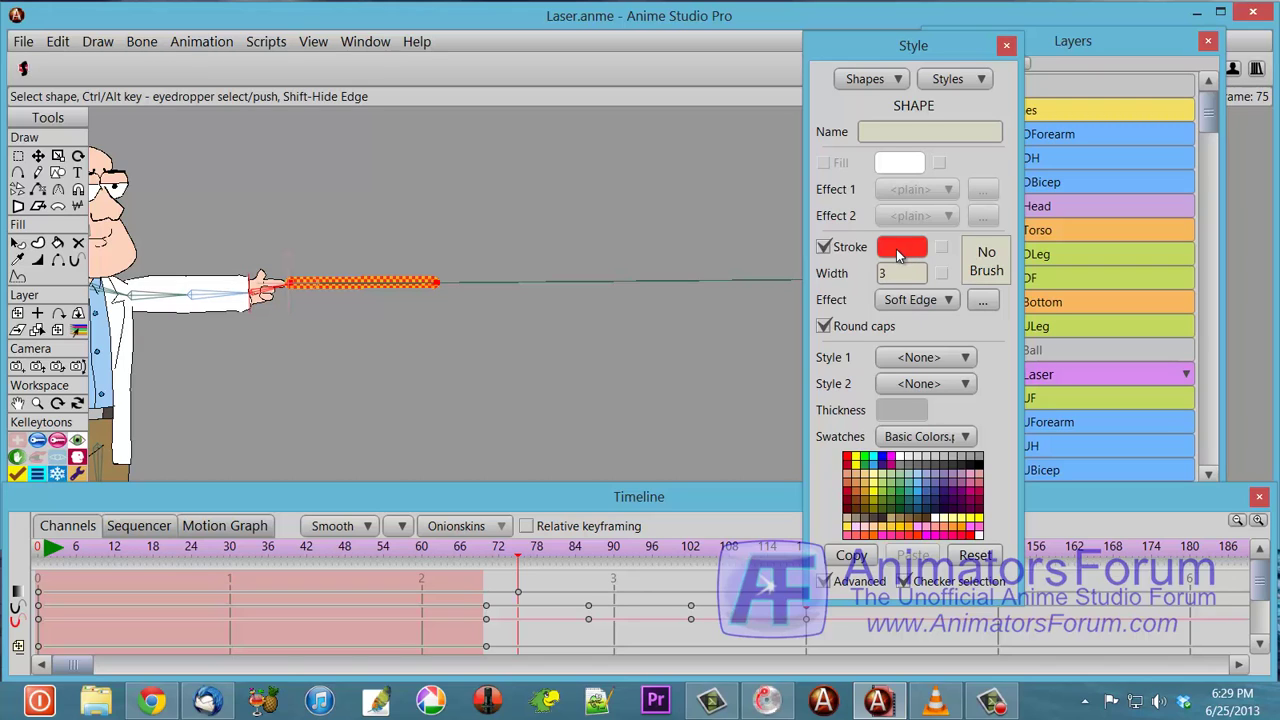
pyautogui.click(983, 301)
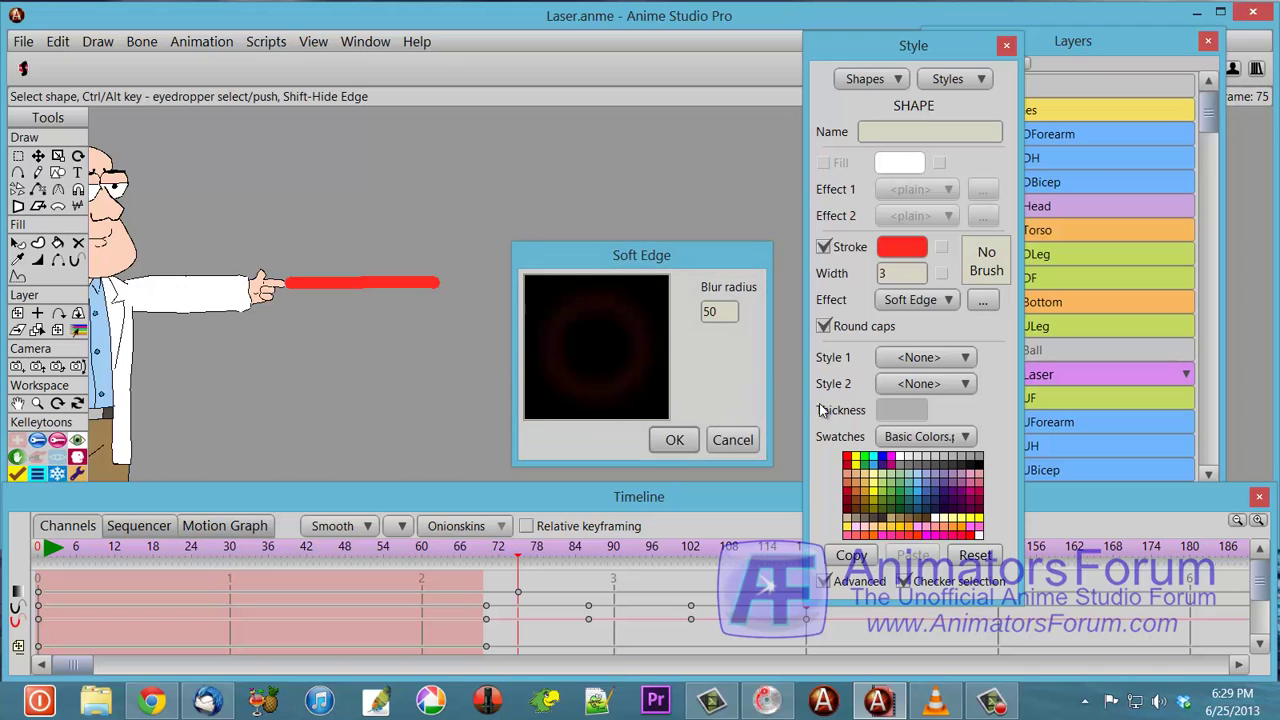
pyautogui.click(674, 440)
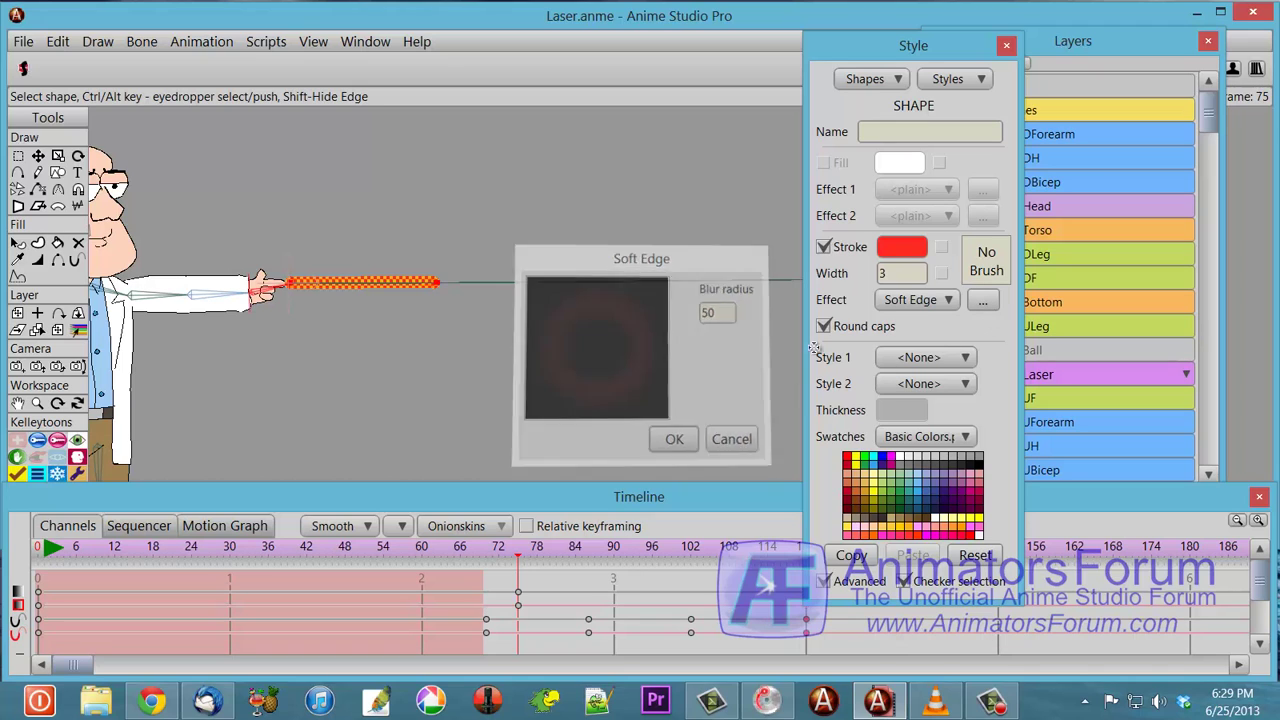
# Show all shapes again and confirm Soft Edge on the laser's yellow core stroke
pyautogui.click(109, 41)
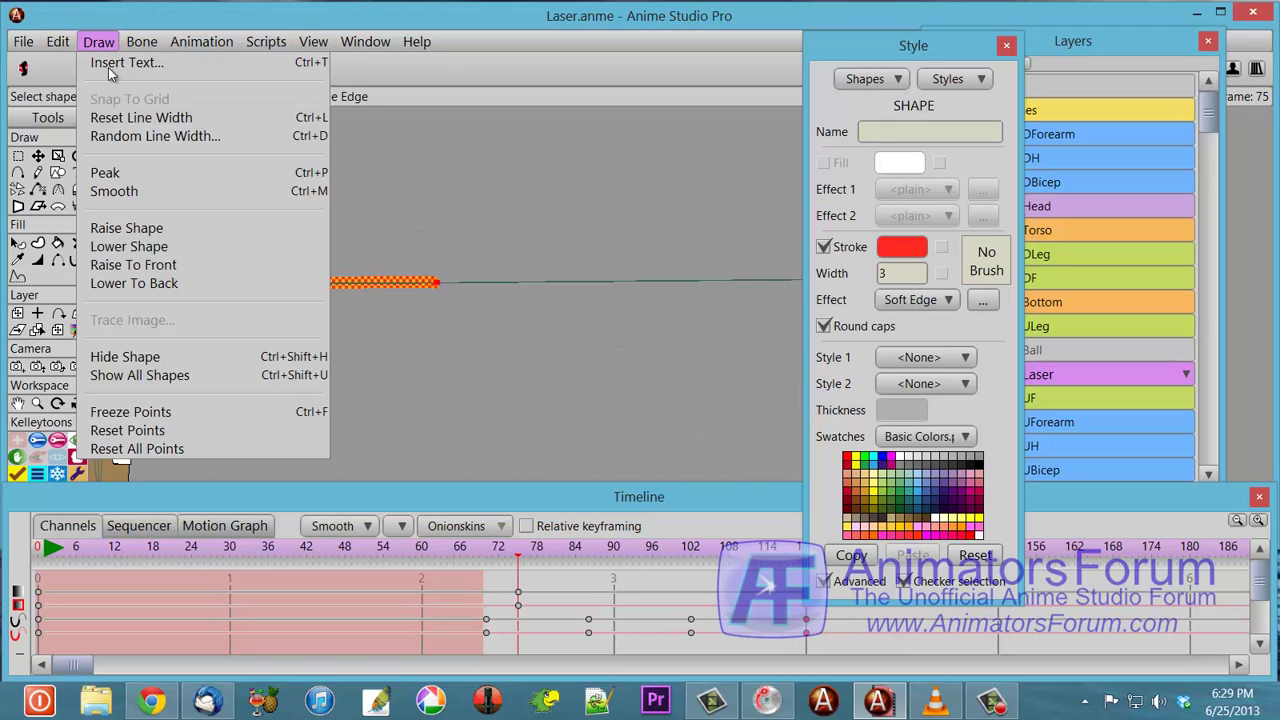
pyautogui.click(225, 373)
pyautogui.click(374, 283)
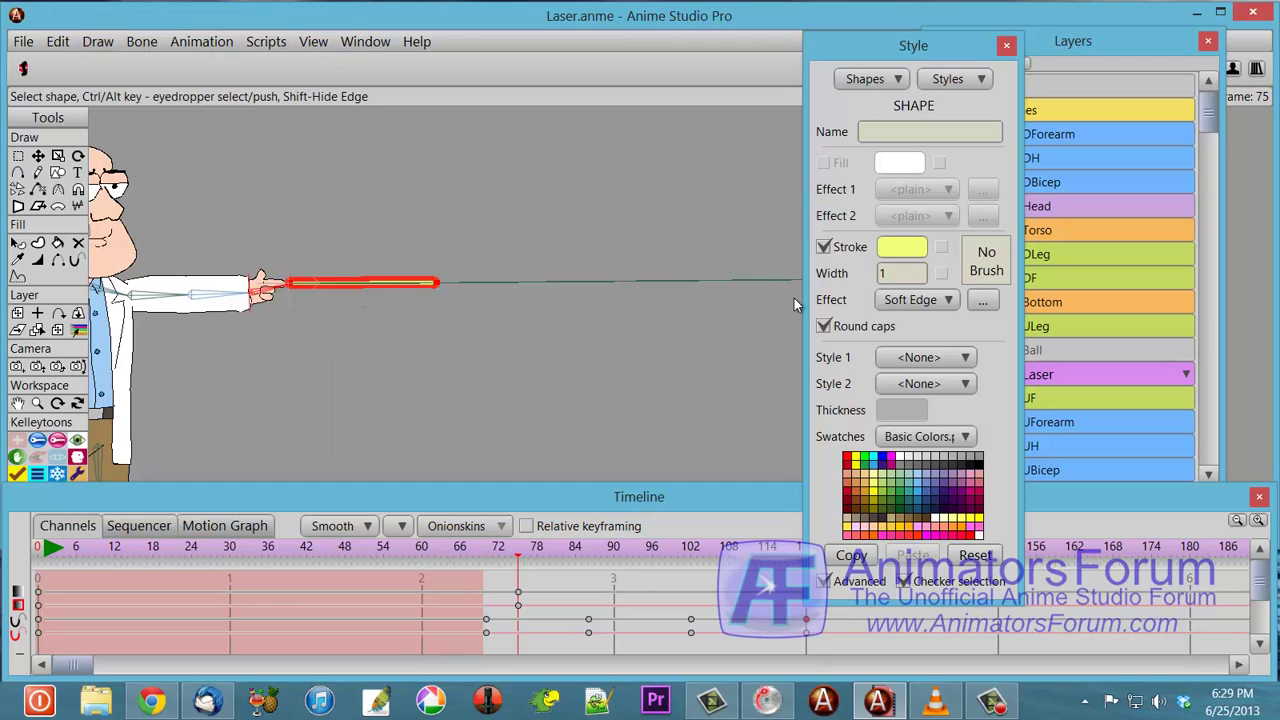
pyautogui.click(982, 302)
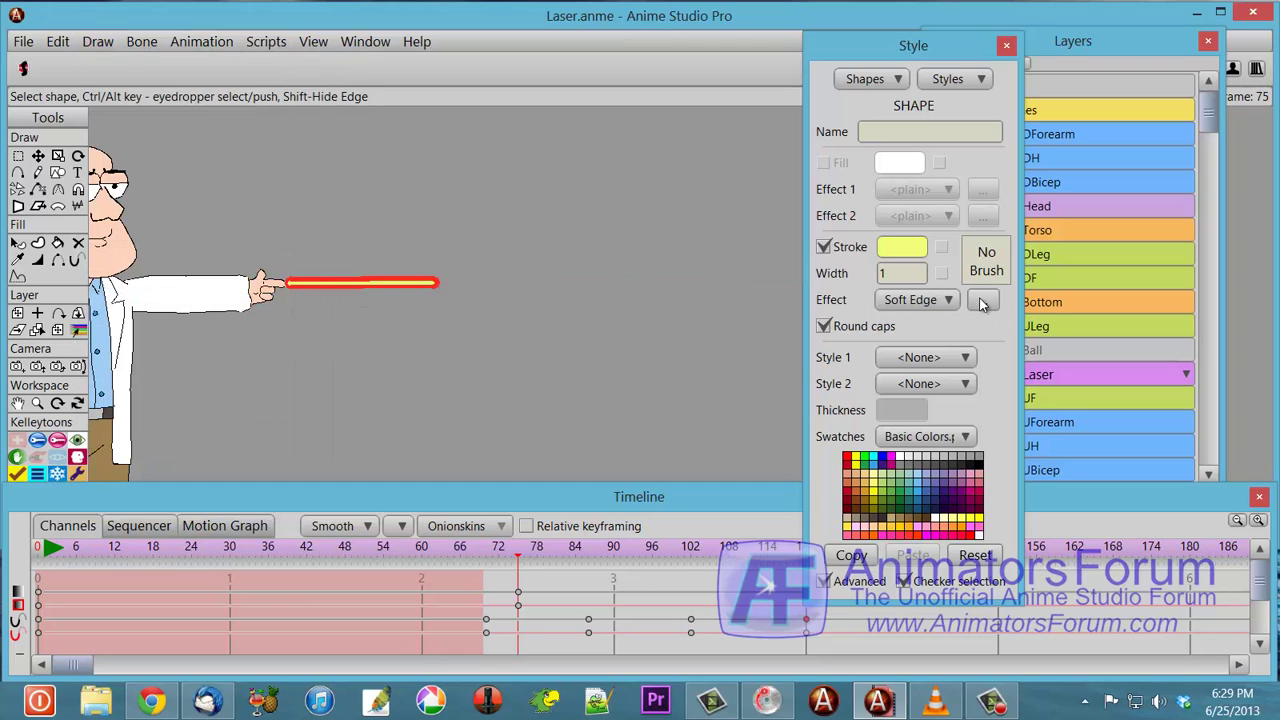
pyautogui.click(669, 439)
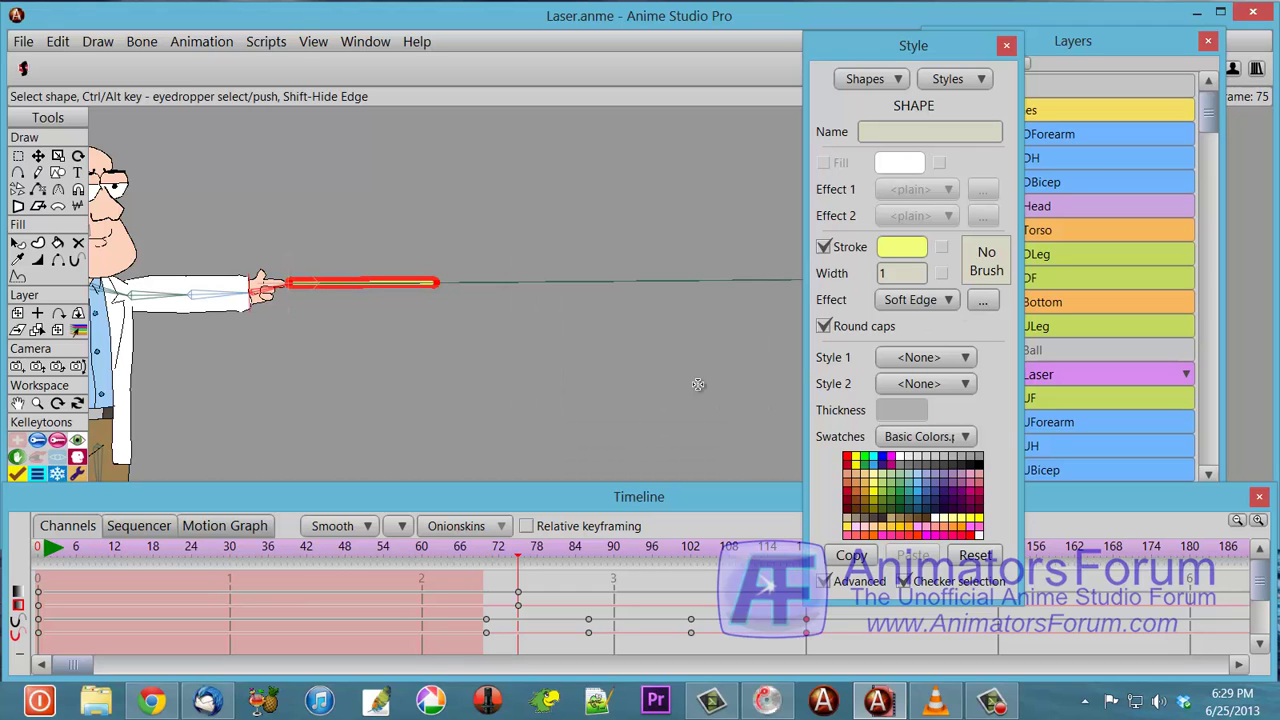
# Render a preview of frame 75 showing the soft-glowing orange laser beam
pyautogui.hotkey('ctrl', 'r')
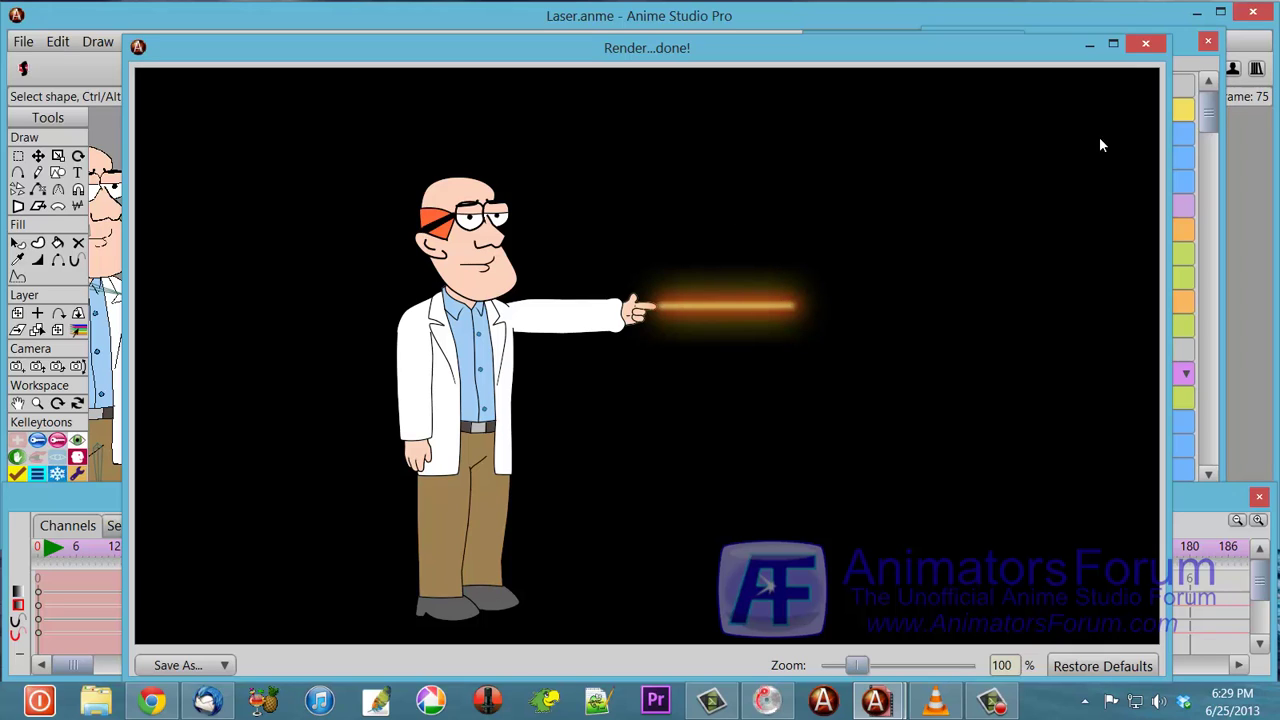
# Close the render preview and Style panel, then delete both keyframes at frame 76
pyautogui.click(1155, 46)
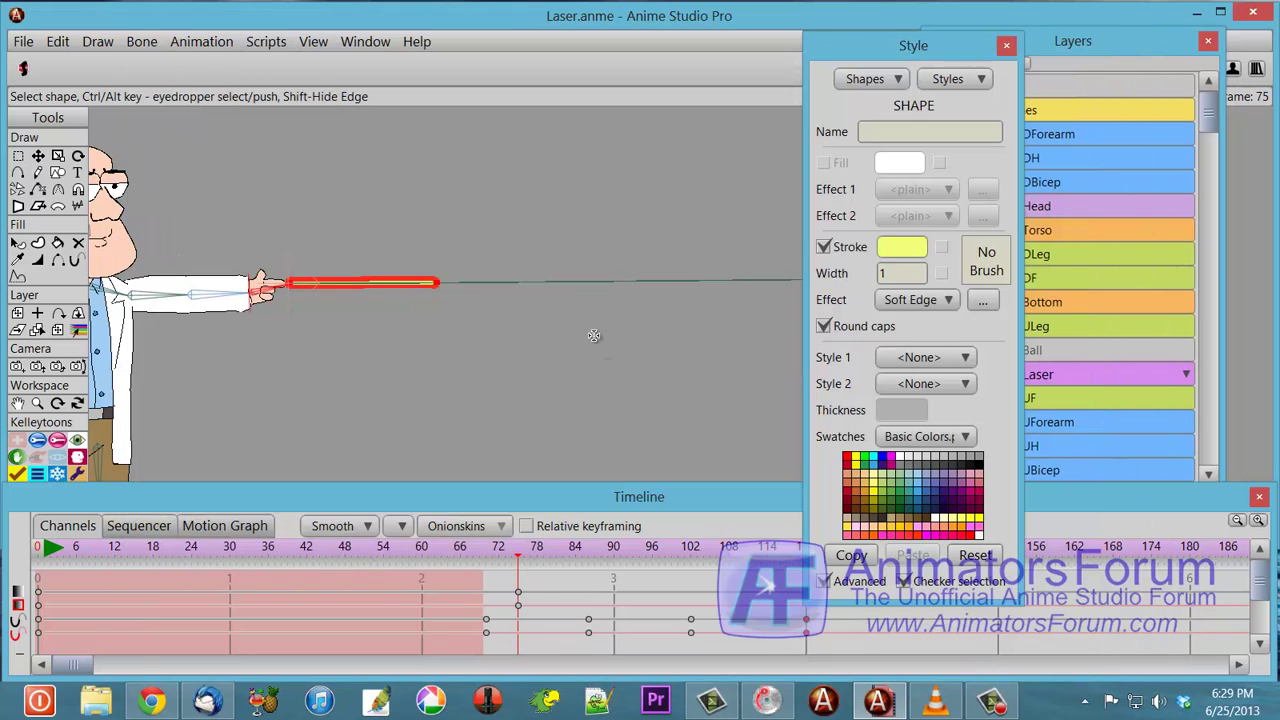
pyautogui.click(1006, 45)
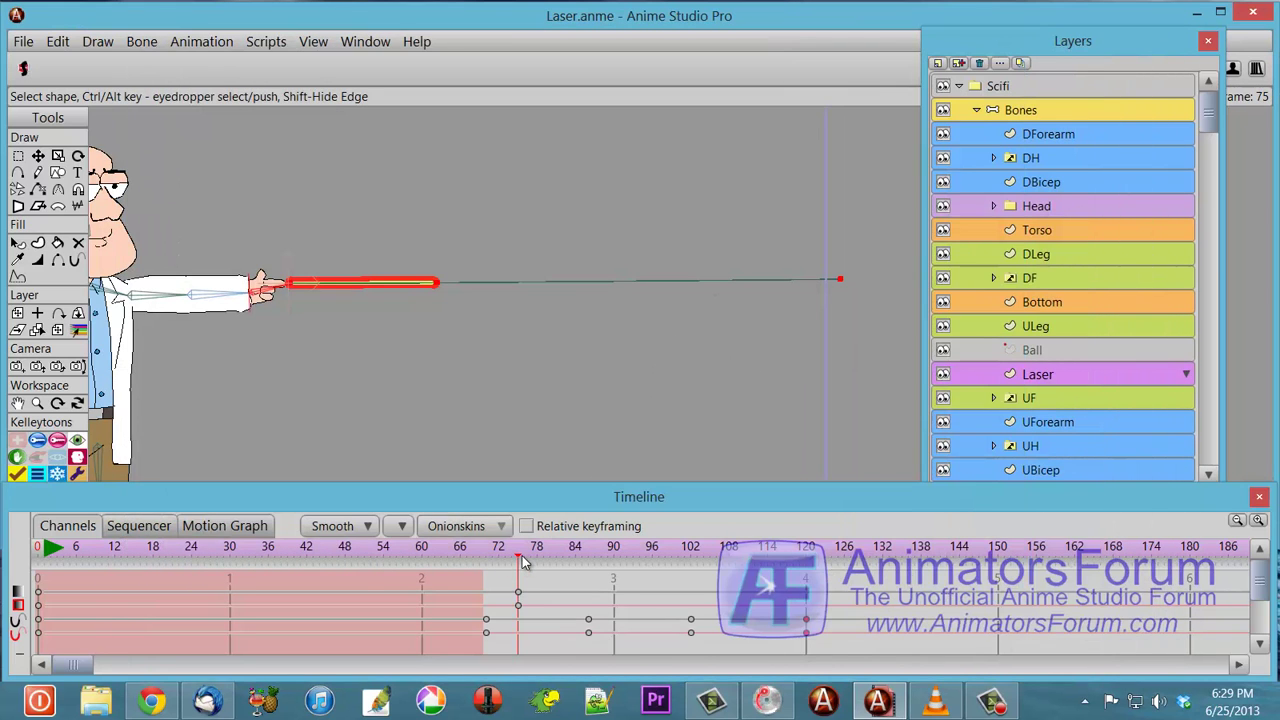
pyautogui.moveTo(518, 620); pyautogui.dragTo(536, 584)
pyautogui.press('Delete')
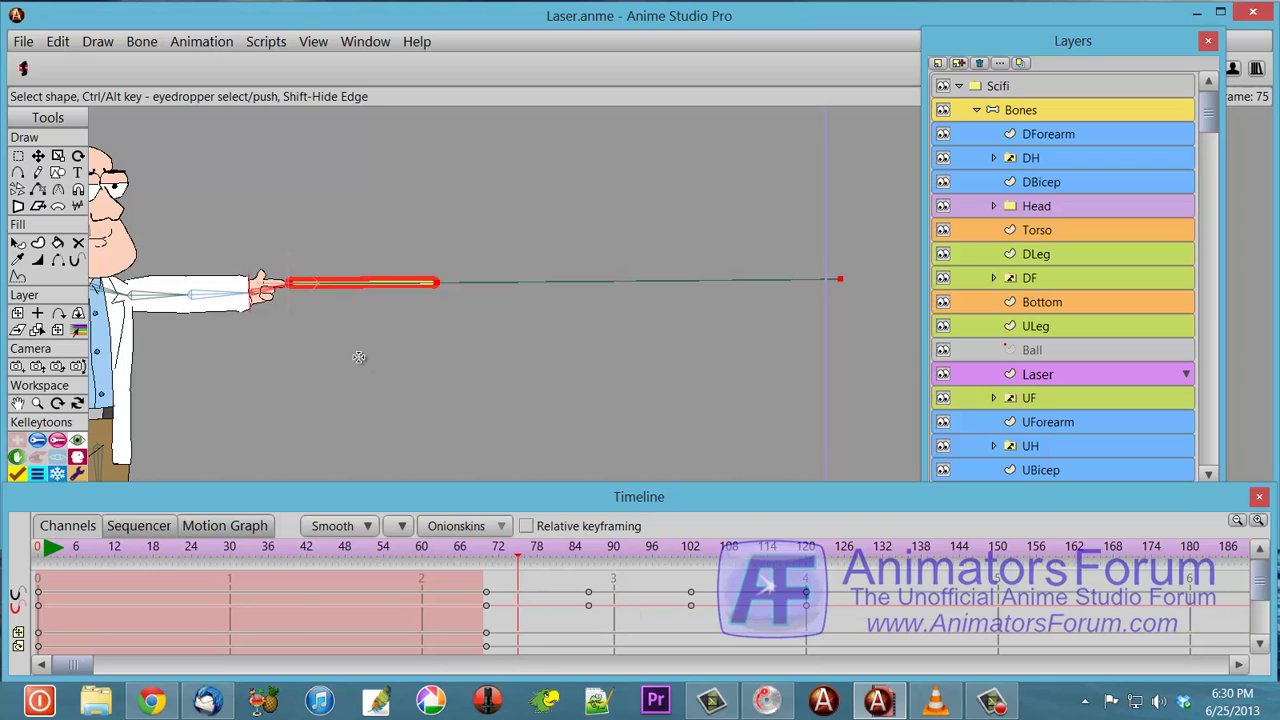
# Return to frame 0 with the whole character in view and pick Transform Layer for the Laser layer
pyautogui.moveTo(520, 560); pyautogui.dragTo(474, 558)
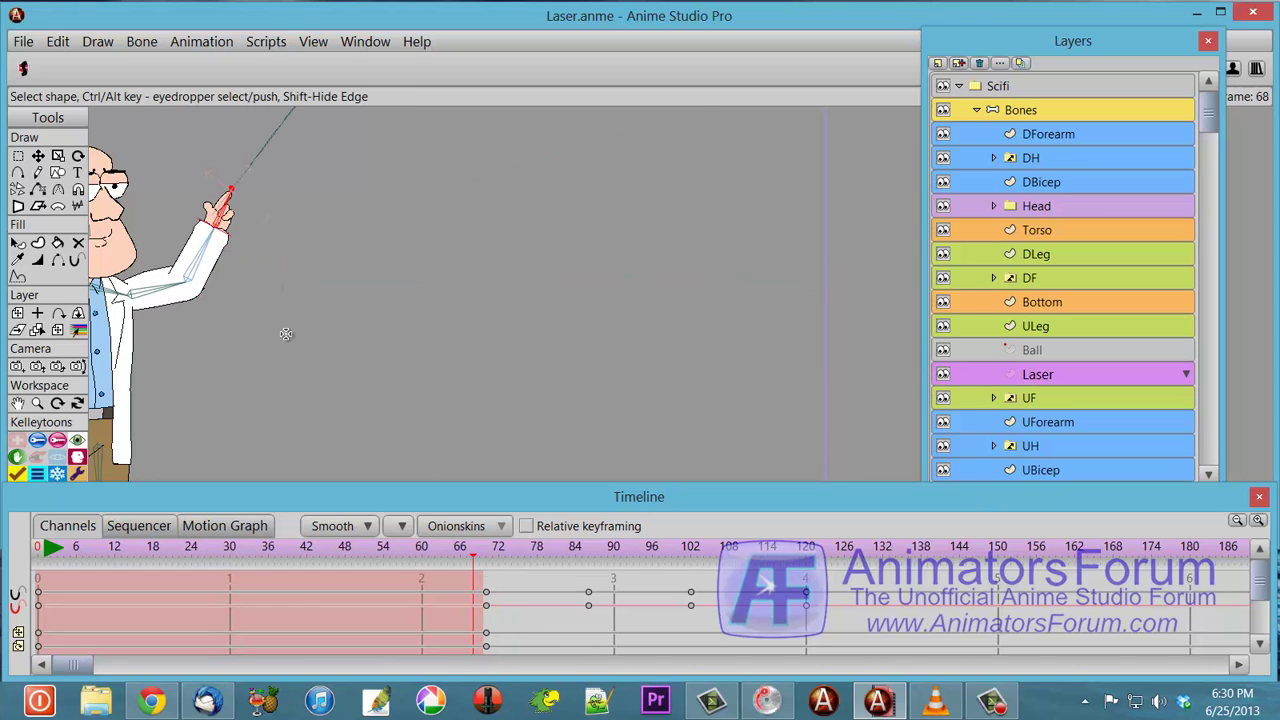
pyautogui.moveTo(286, 337); pyautogui.dragTo(434, 420)
pyautogui.scroll(3, 445, 410)
pyautogui.moveTo(370, 339); pyautogui.dragTo(476, 351)
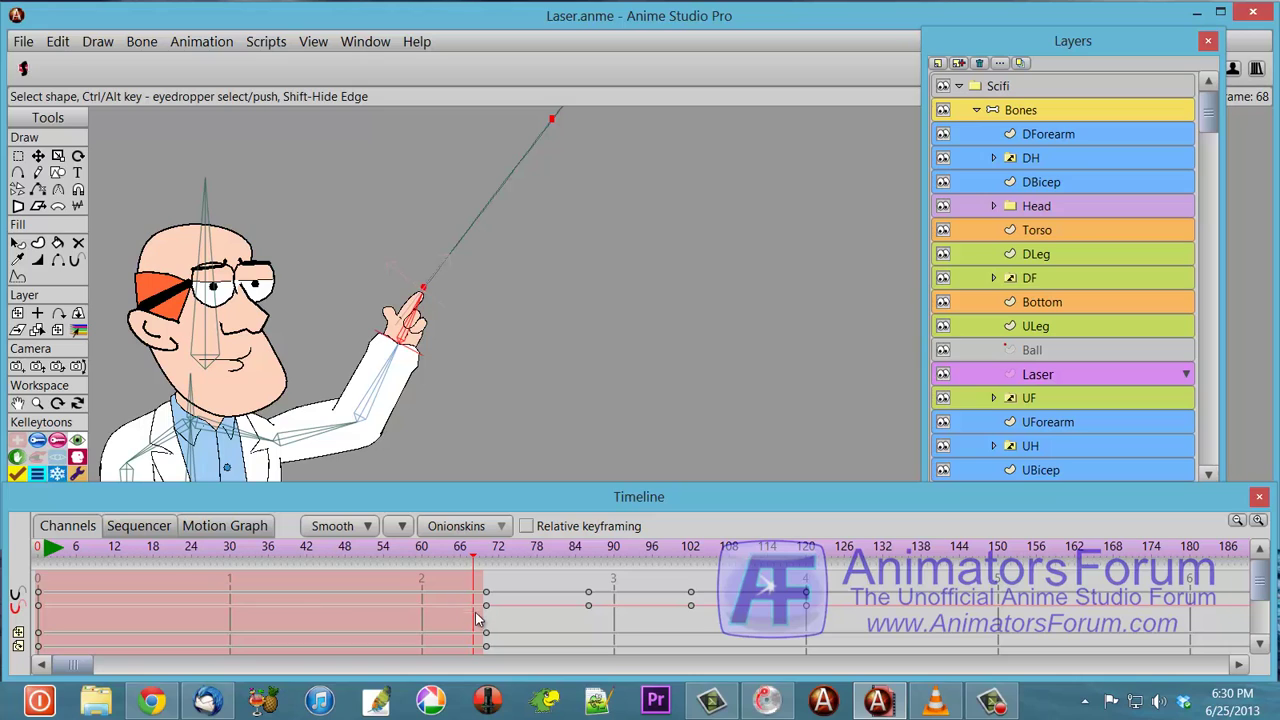
pyautogui.moveTo(458, 570); pyautogui.dragTo(46, 586)
pyautogui.moveTo(509, 409); pyautogui.dragTo(531, 320)
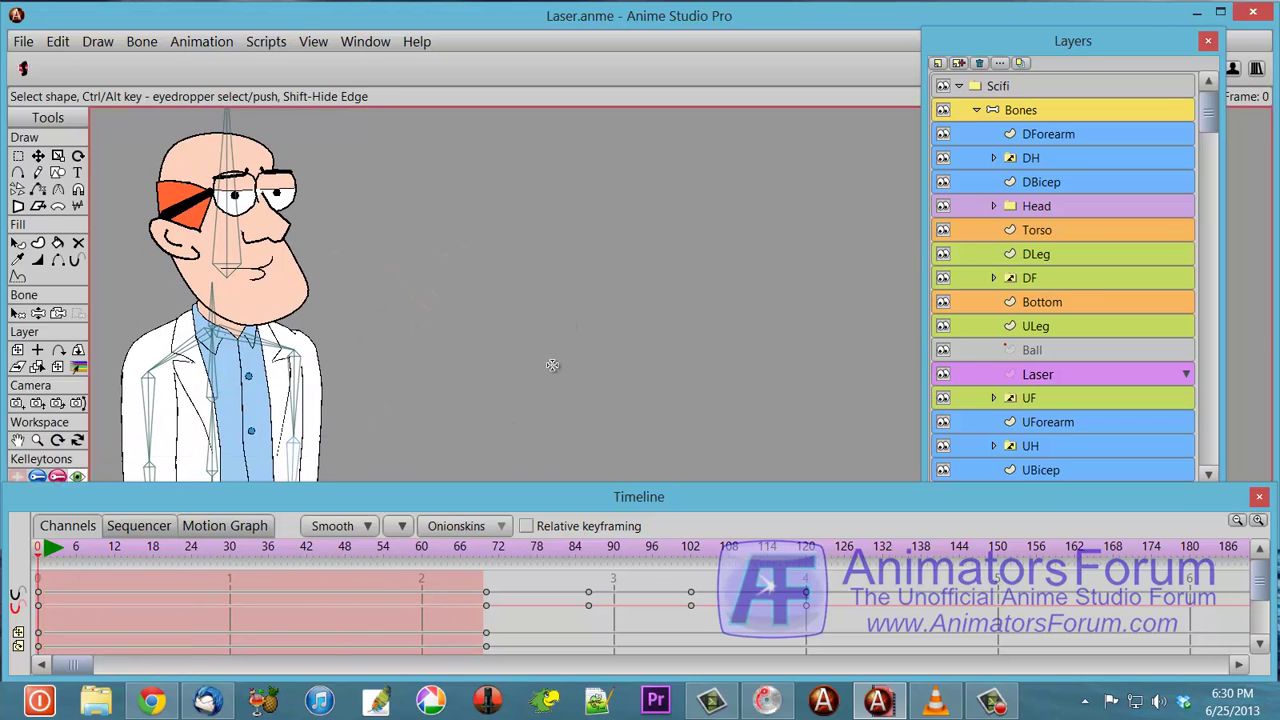
pyautogui.moveTo(552, 368); pyautogui.dragTo(602, 207)
pyautogui.moveTo(500, 343); pyautogui.dragTo(566, 263)
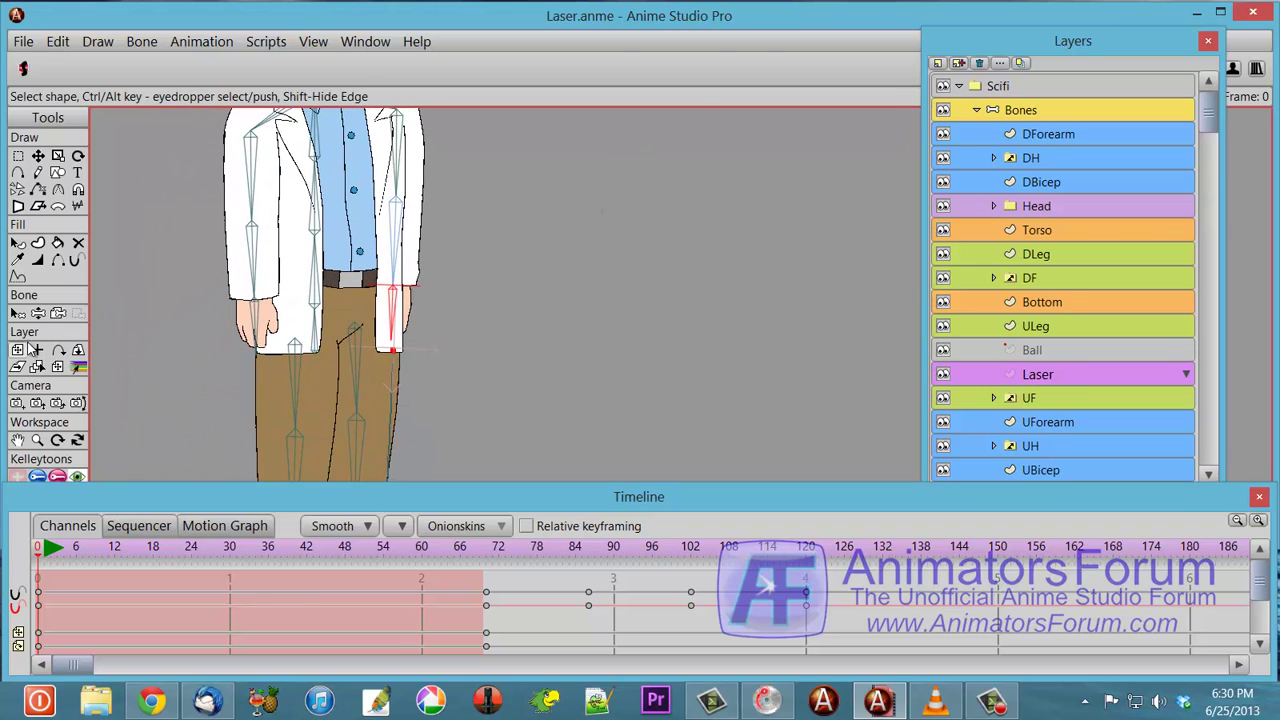
pyautogui.click(22, 350)
pyautogui.moveTo(620, 365); pyautogui.dragTo(677, 306)
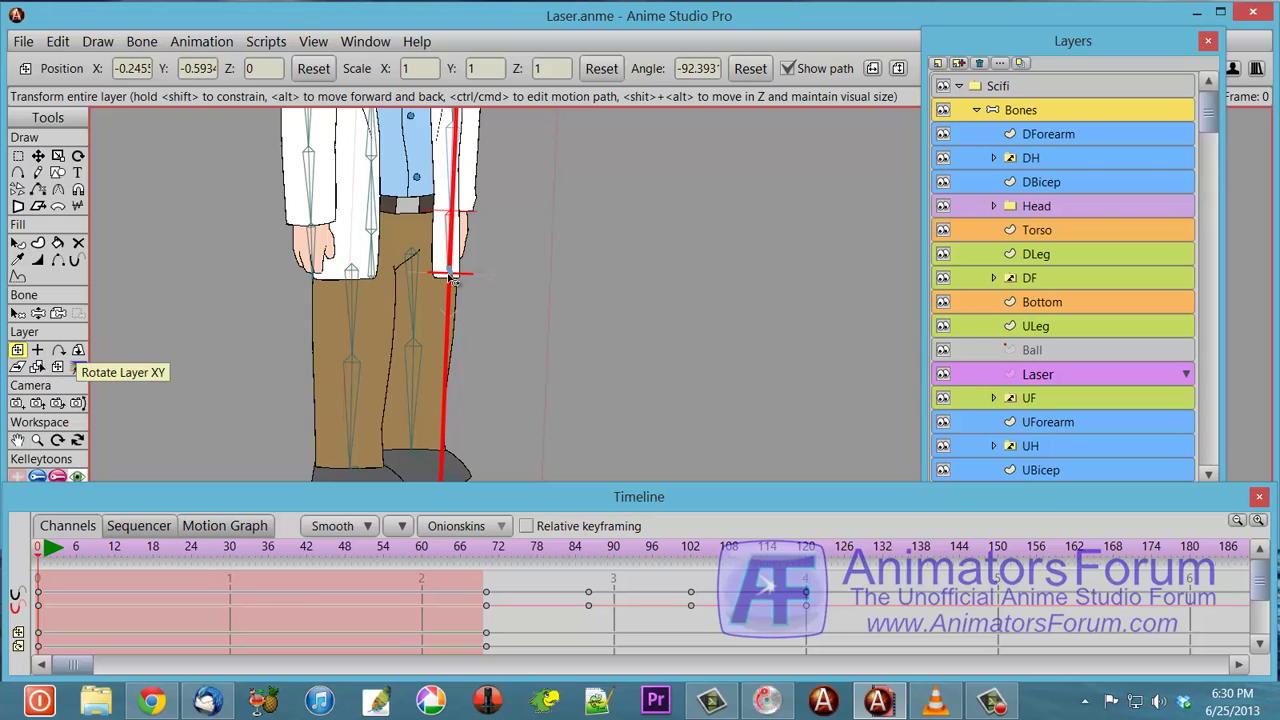
# Inspect frame 76 up close to confirm the beam leaves the fingertip, then go to frame 69
pyautogui.moveTo(620, 292); pyautogui.dragTo(640, 332)
pyautogui.scroll(-3, 598, 345)
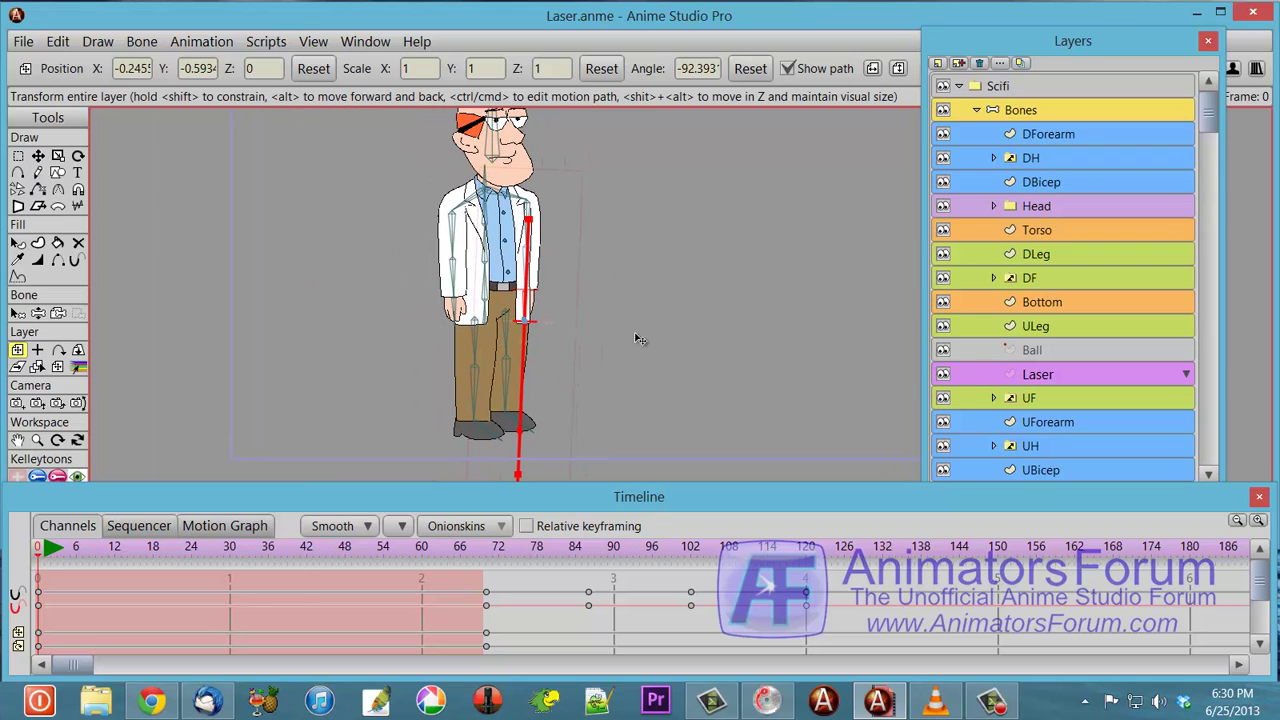
pyautogui.click(523, 550)
pyautogui.scroll(3, 637, 390)
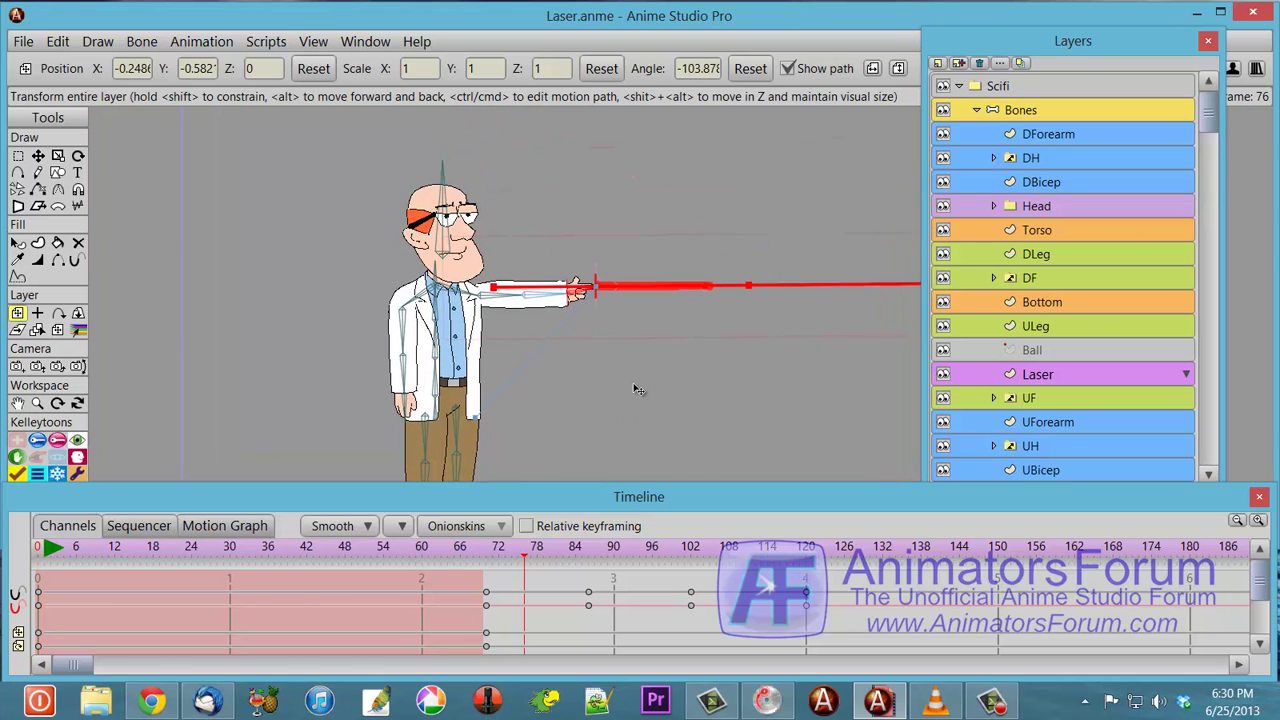
pyautogui.scroll(3, 634, 390)
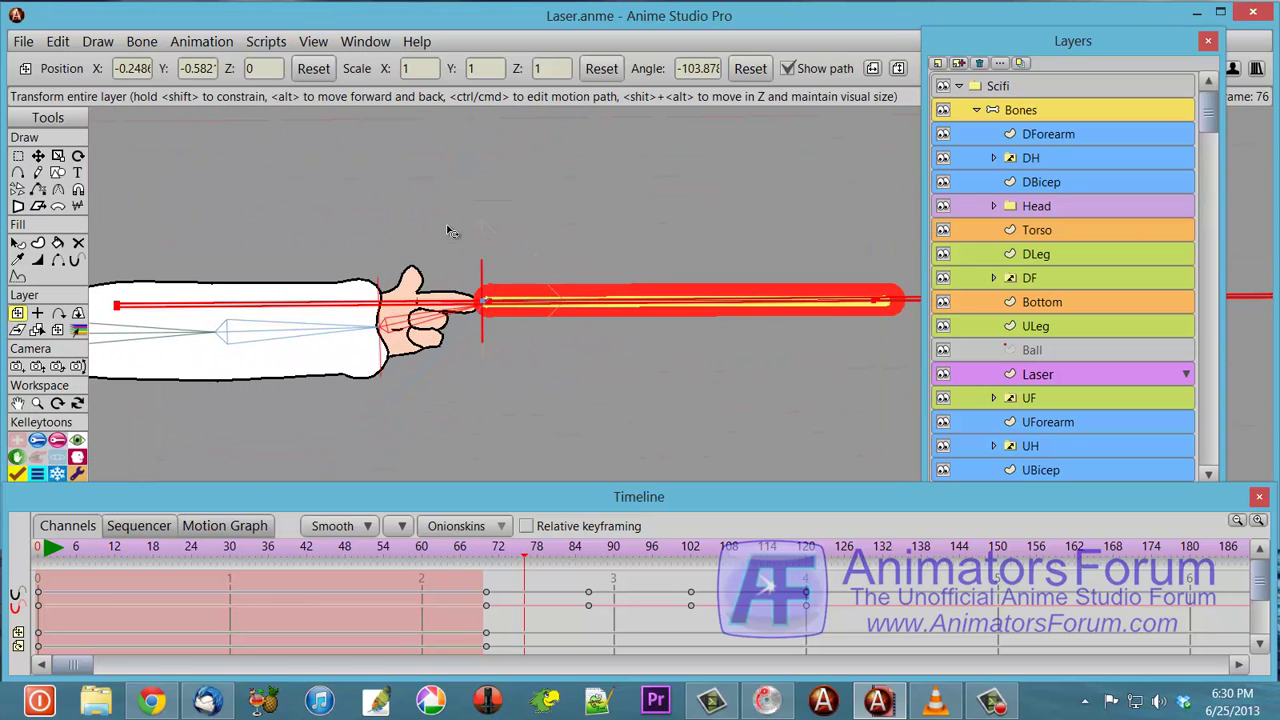
pyautogui.scroll(3, 466, 404)
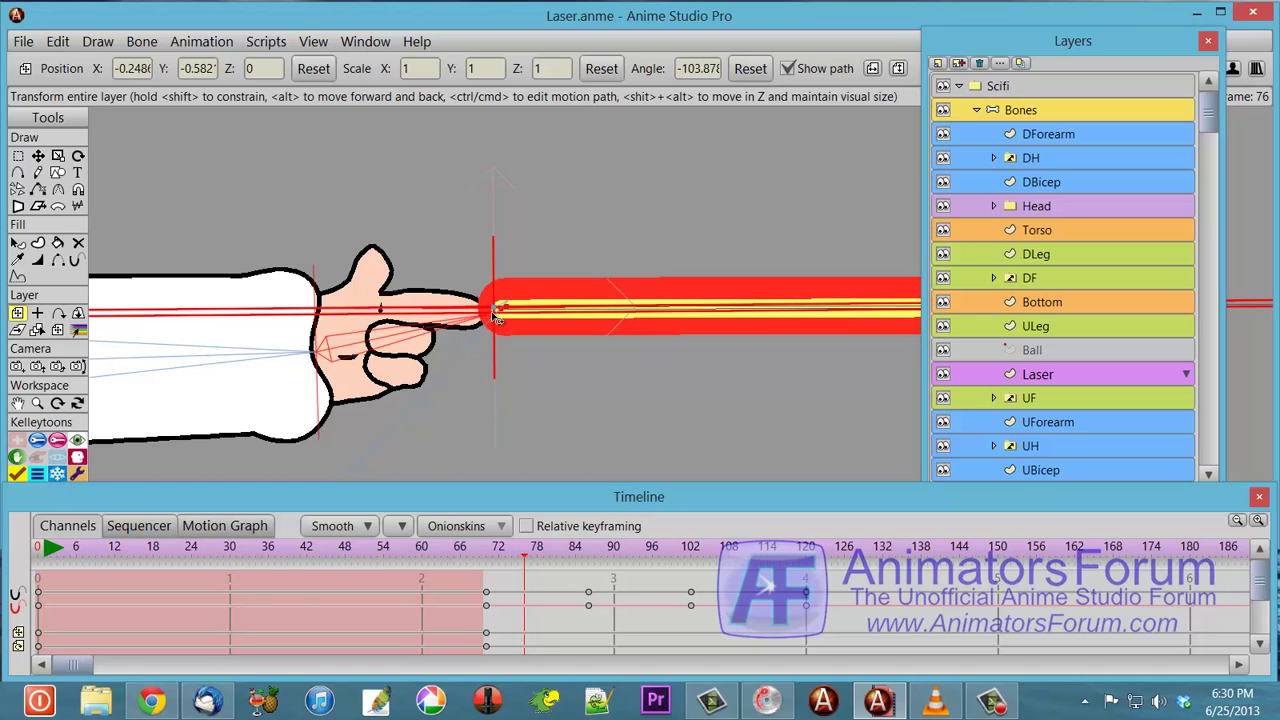
pyautogui.scroll(-4, 660, 408)
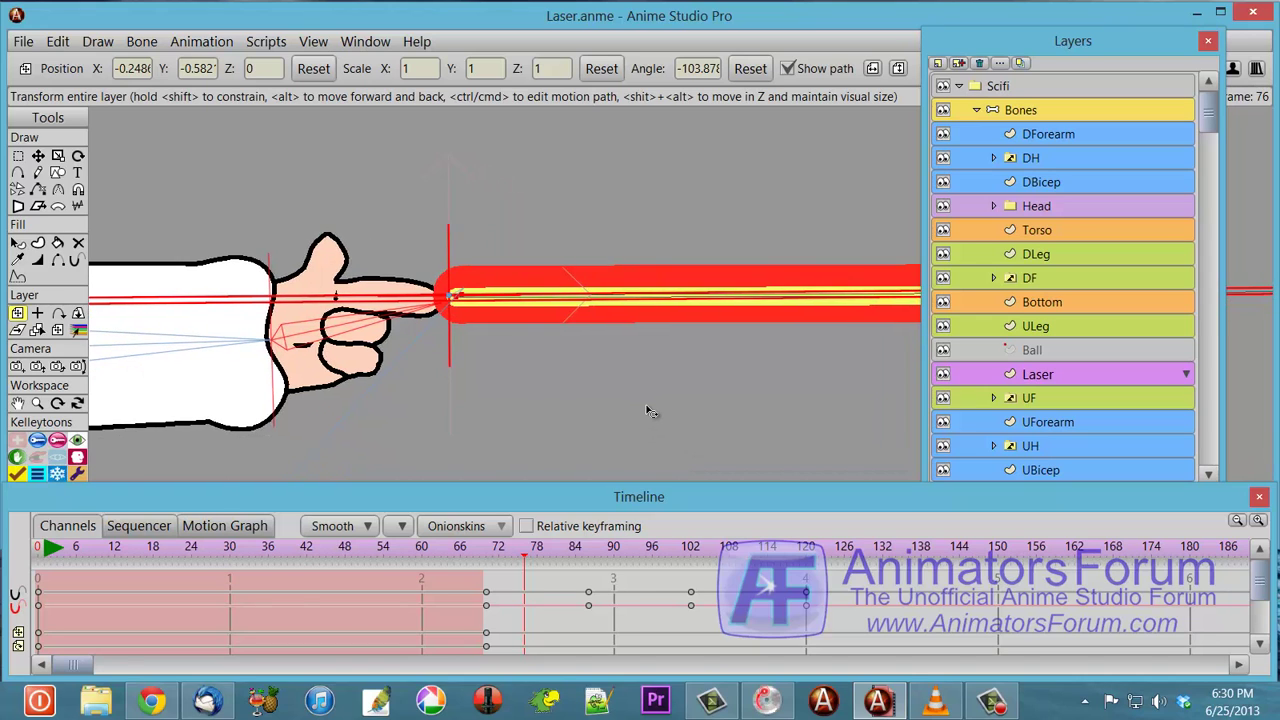
pyautogui.scroll(-3, 648, 410)
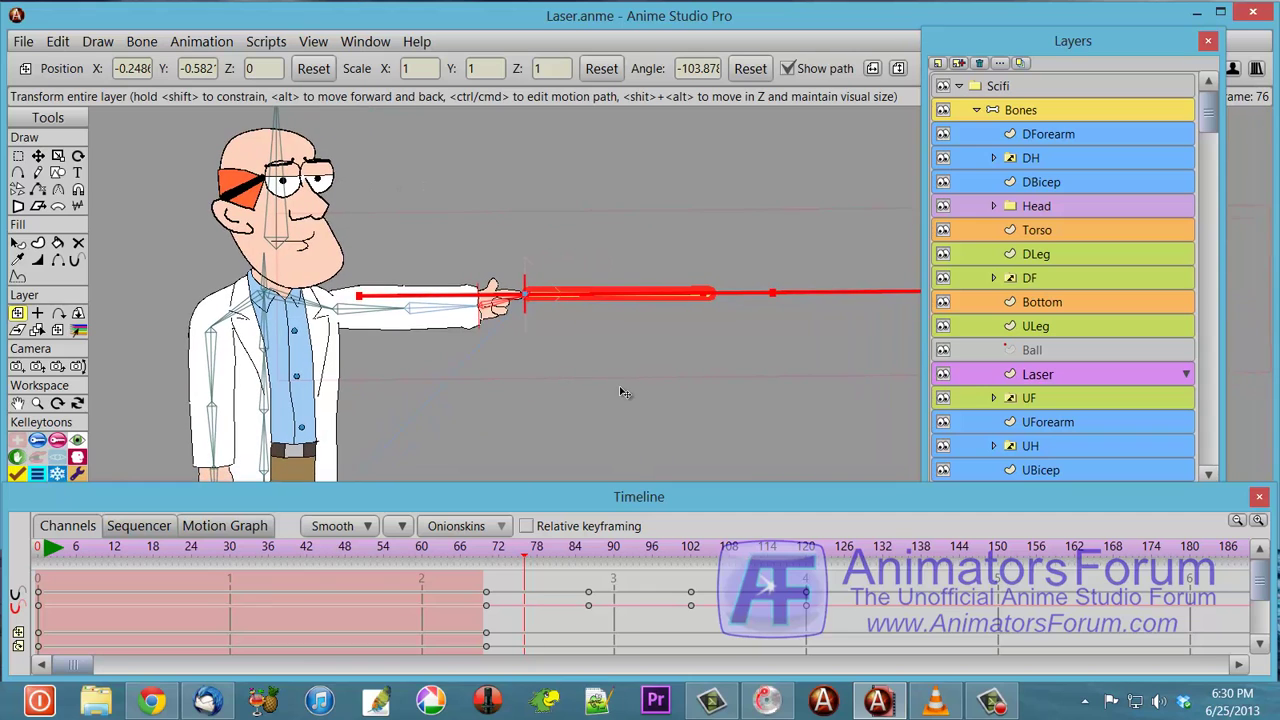
pyautogui.click(481, 554)
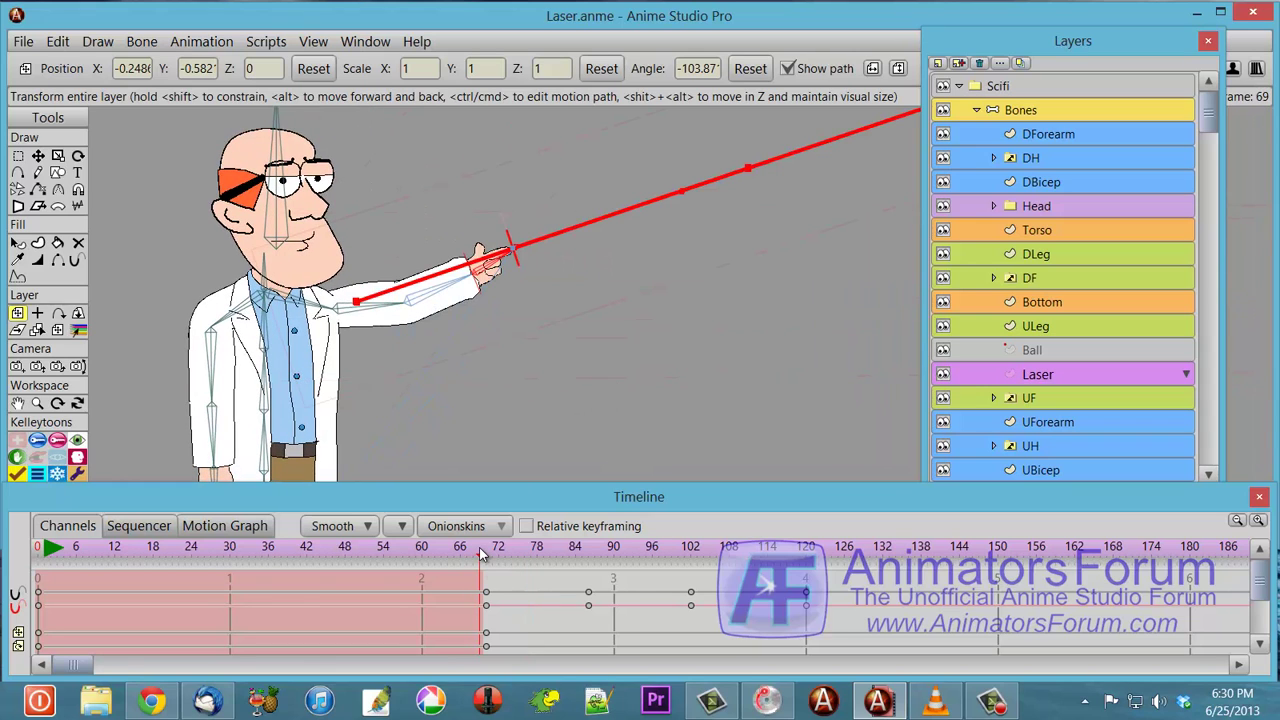
# Render a preview of frame 69, close it, and step forward to frame 70
pyautogui.hotkey('ctrl', 'r')
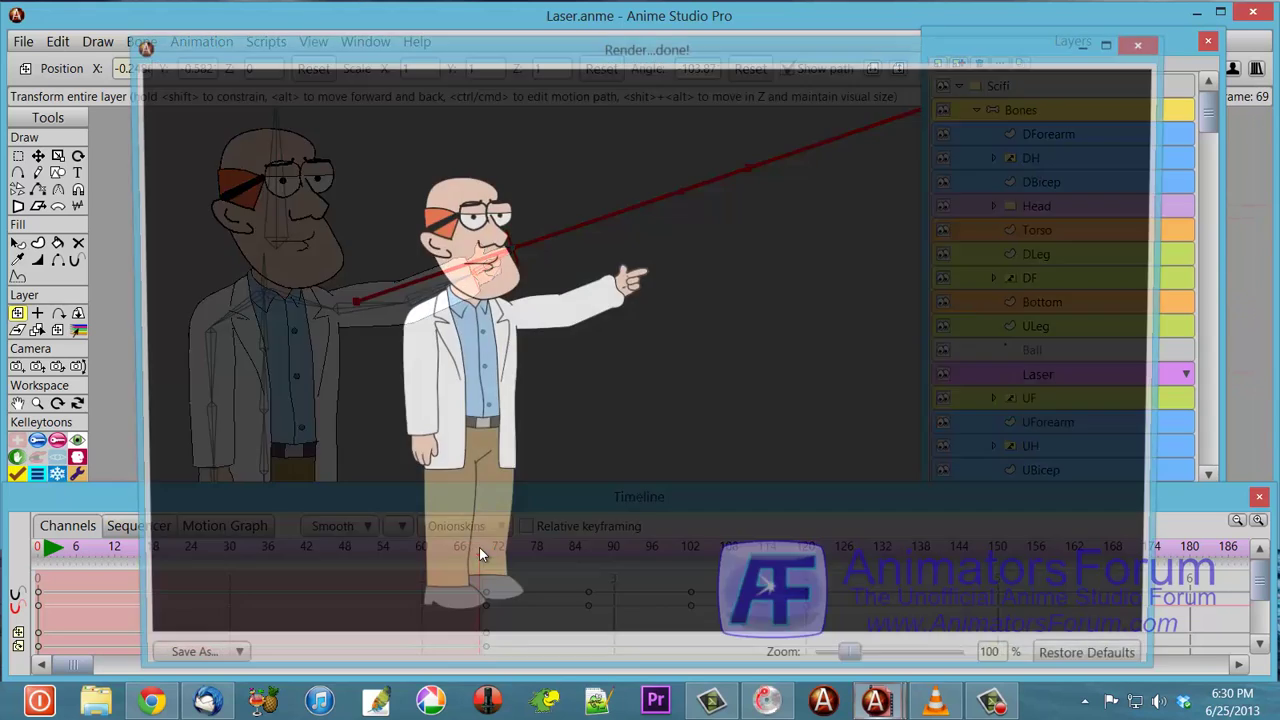
pyautogui.click(1145, 46)
pyautogui.hotkey('ctrl', 'Right')
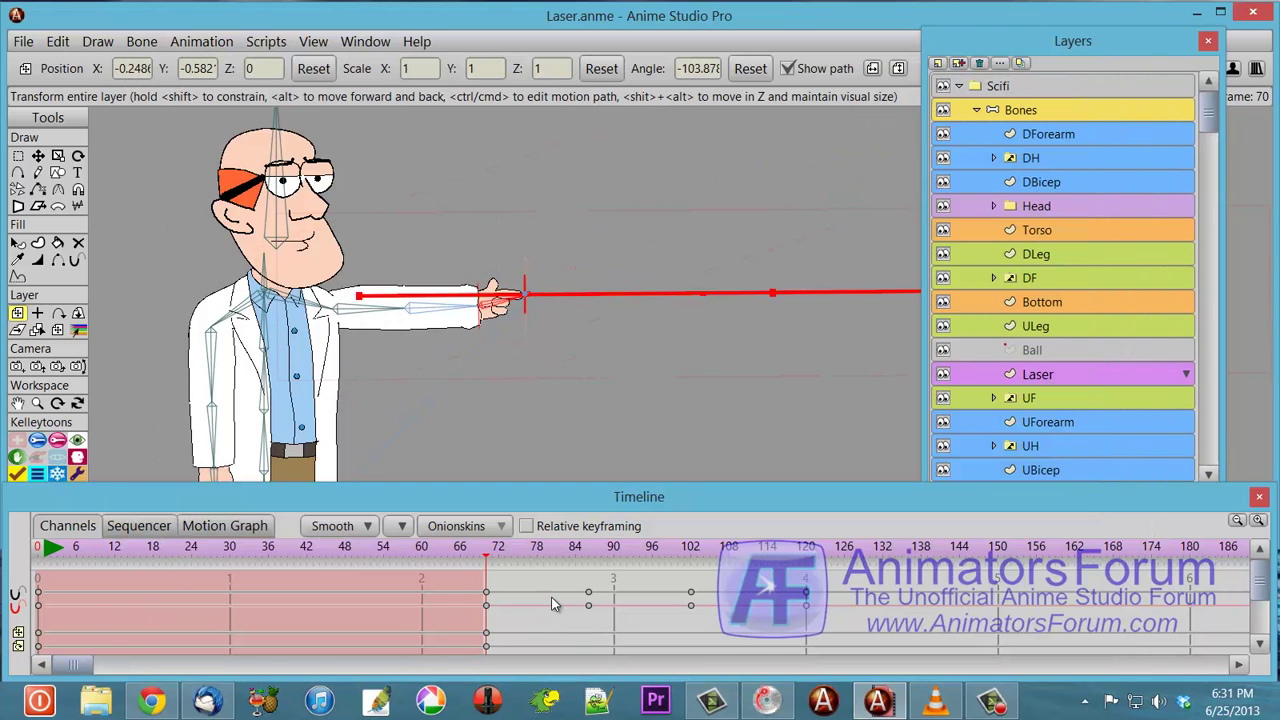
# With Stroke Exposure, grow the beam from the fingertip over frames 71–118, then retract it to the far end
pyautogui.click(77, 260)
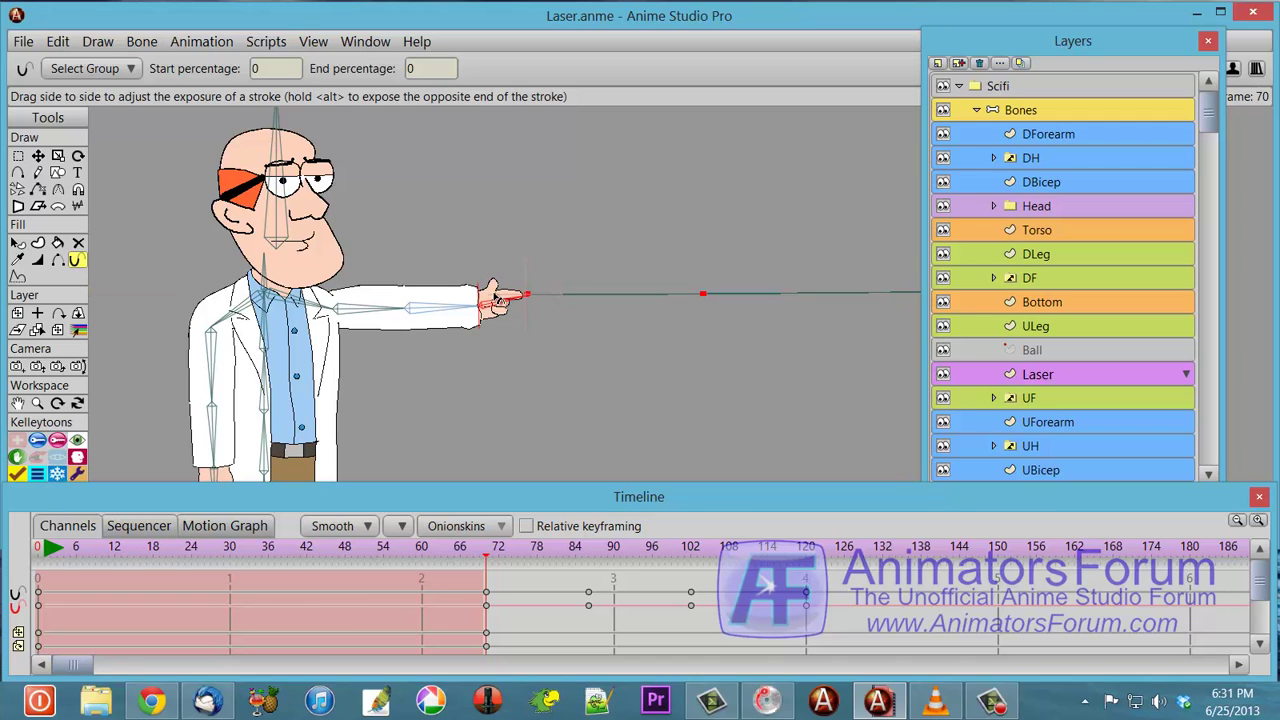
pyautogui.click(1208, 41)
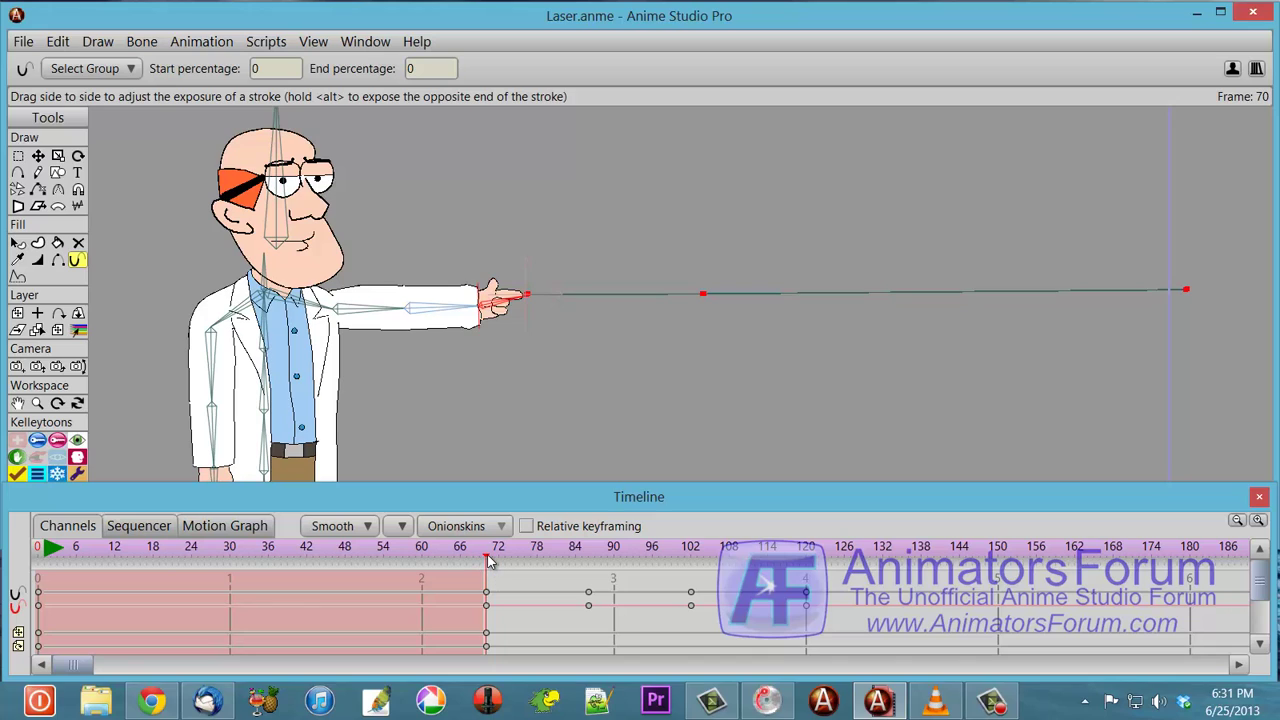
pyautogui.moveTo(489, 561); pyautogui.dragTo(591, 568)
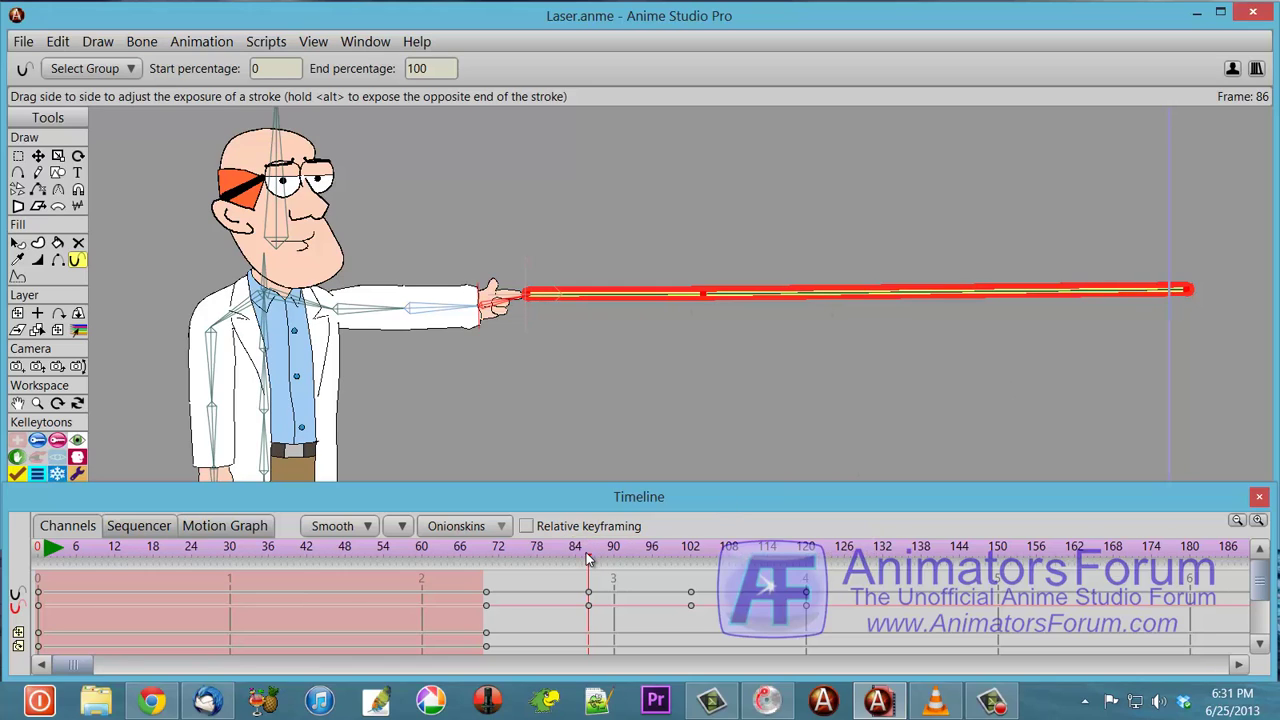
pyautogui.moveTo(588, 558); pyautogui.dragTo(740, 575)
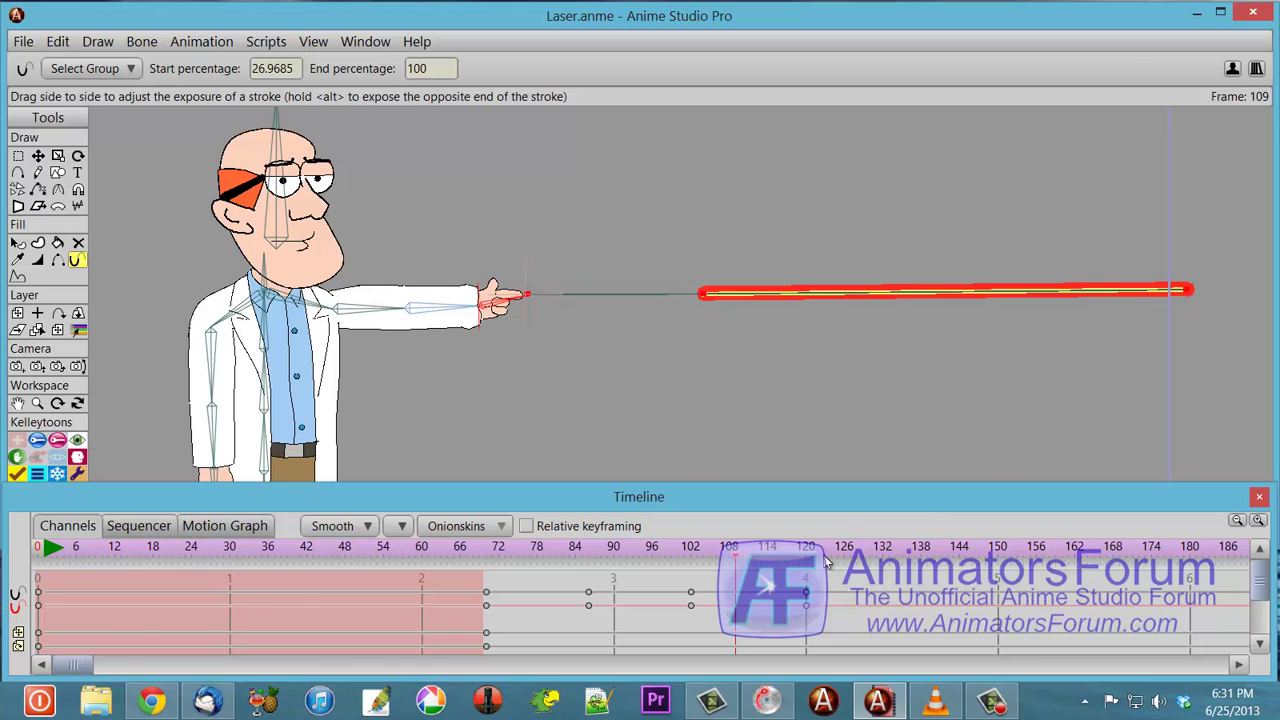
pyautogui.moveTo(738, 562); pyautogui.dragTo(802, 572)
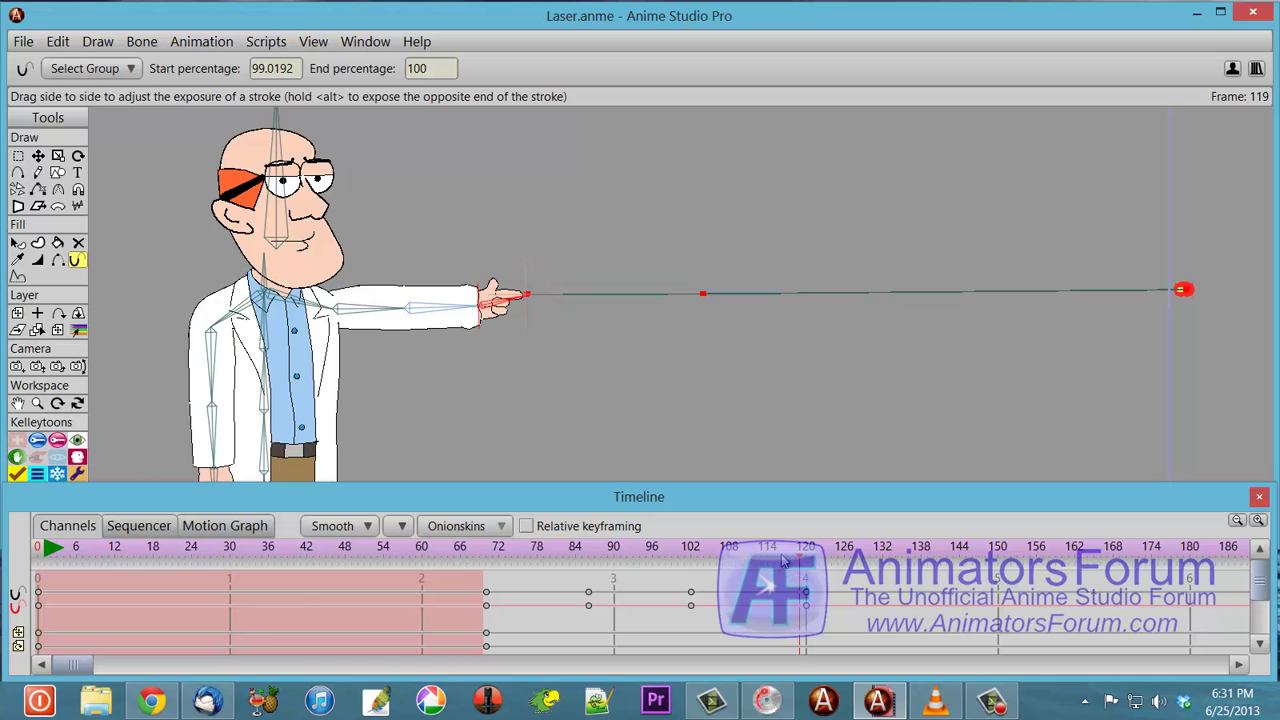
# Bring the VLC window playing the rendered Laser.m4v to the front
pyautogui.click(933, 702)
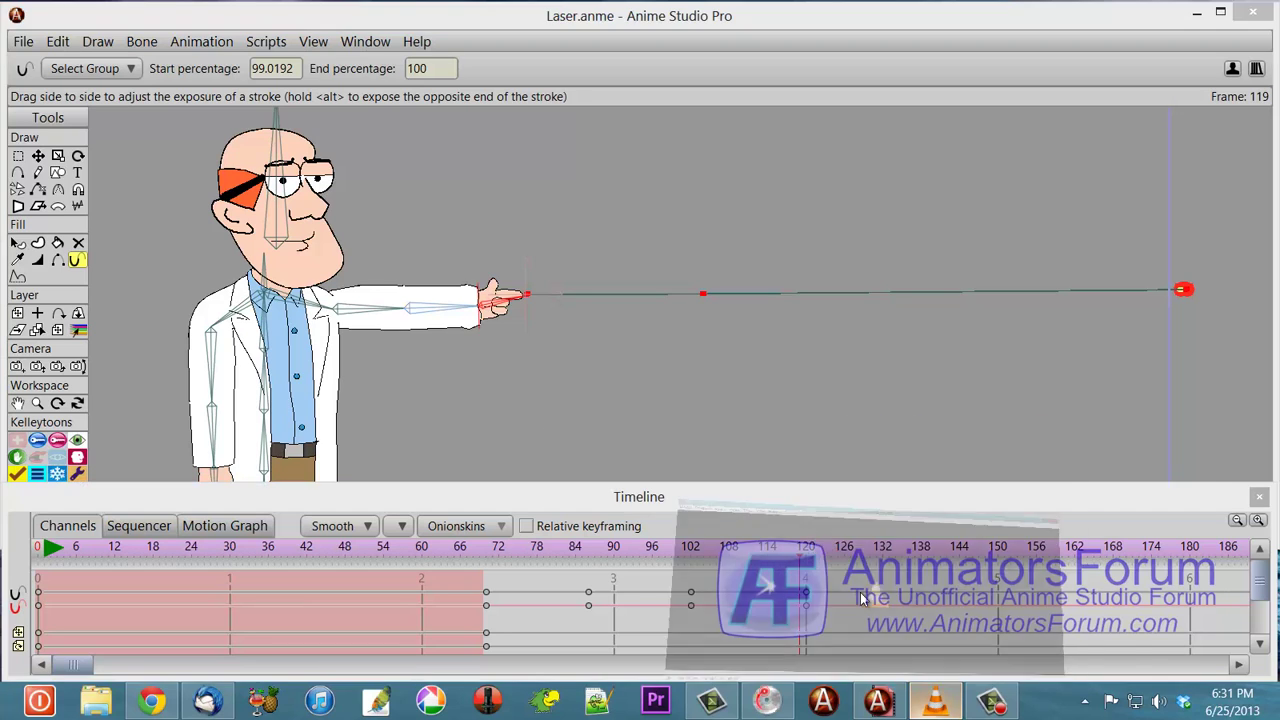